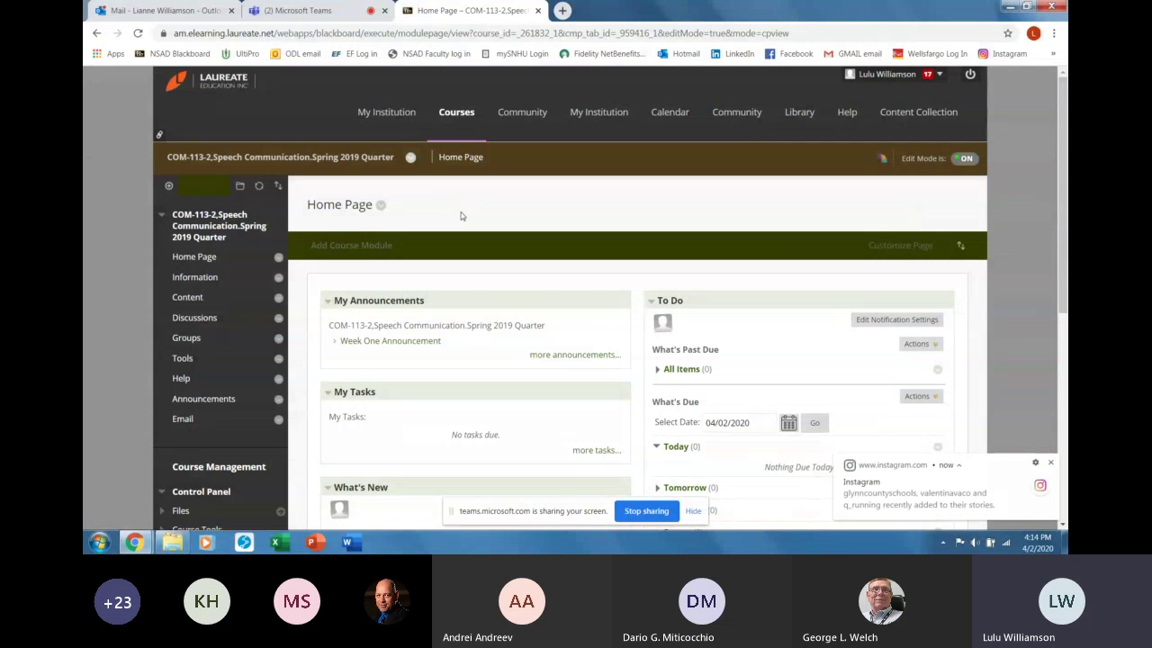
# Step: Open the course Content page and browse the Build Content, Assessments and Tools menus
pyautogui.click(190, 299)
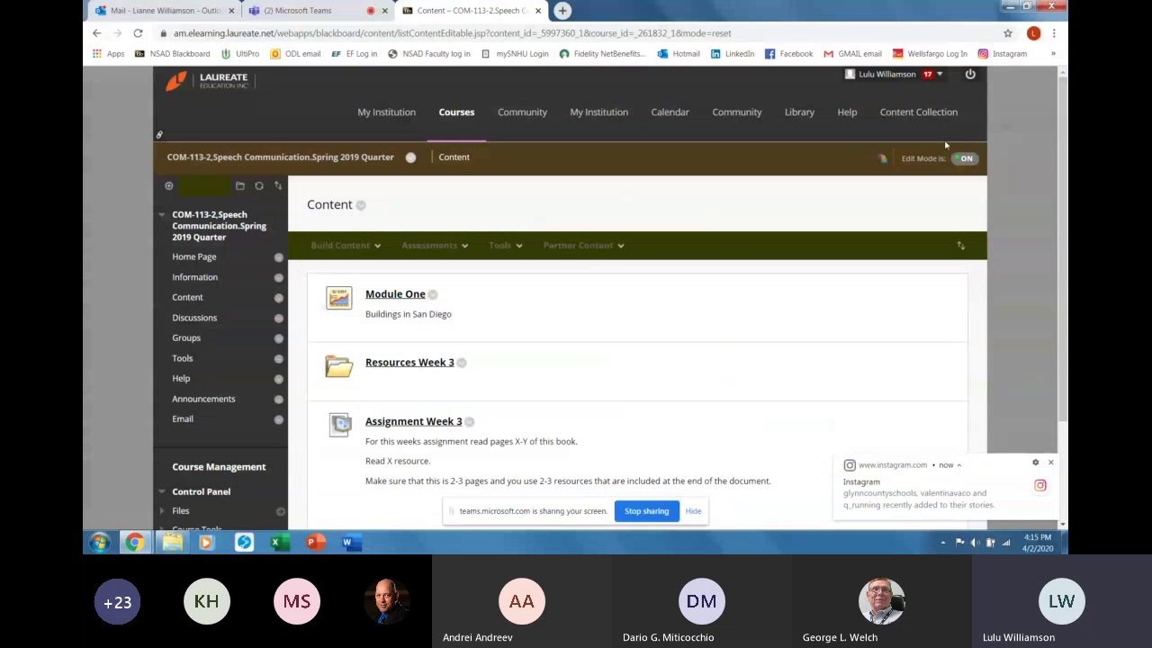
pyautogui.click(968, 159)
pyautogui.moveTo(511, 243)
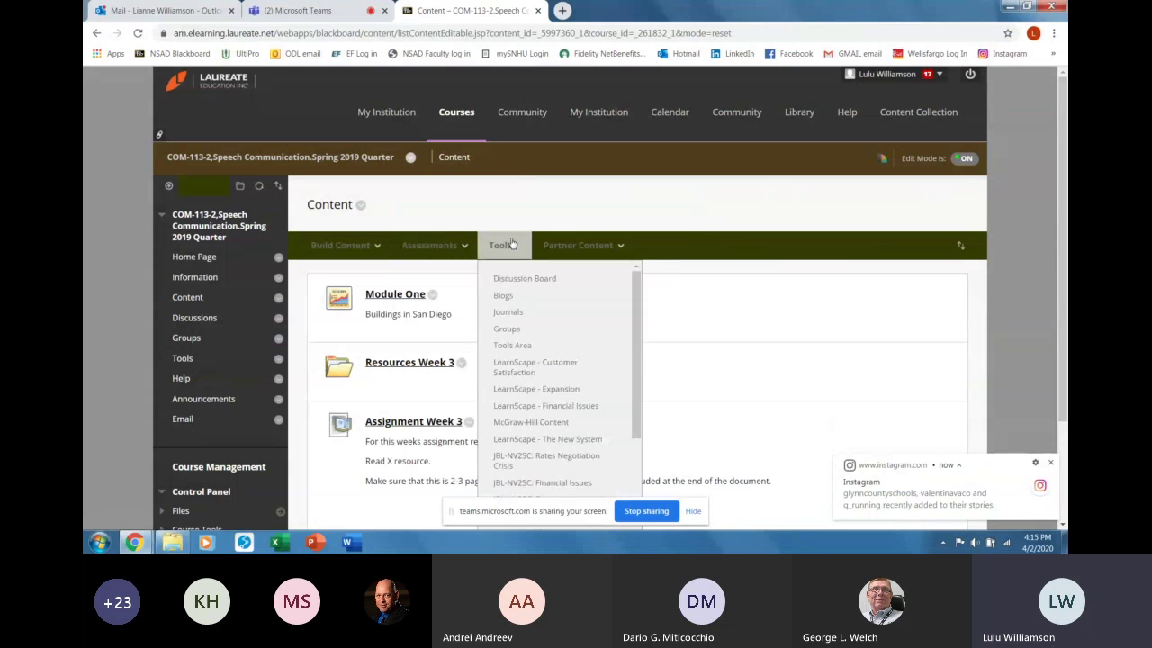
pyautogui.moveTo(364, 257)
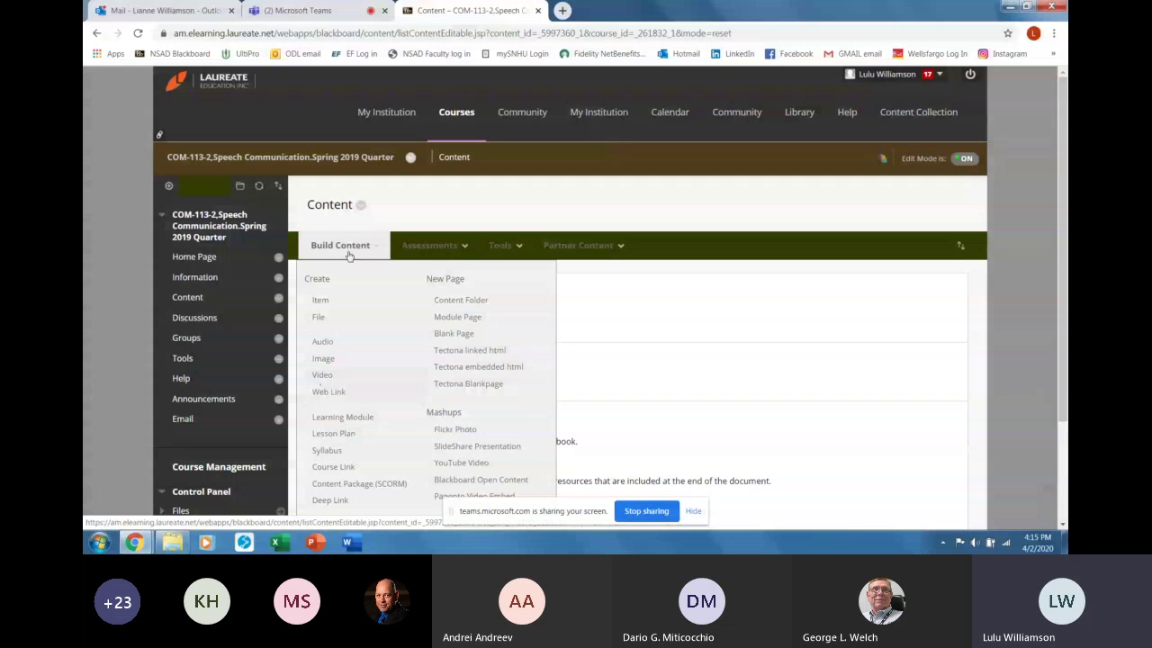
pyautogui.click(447, 250)
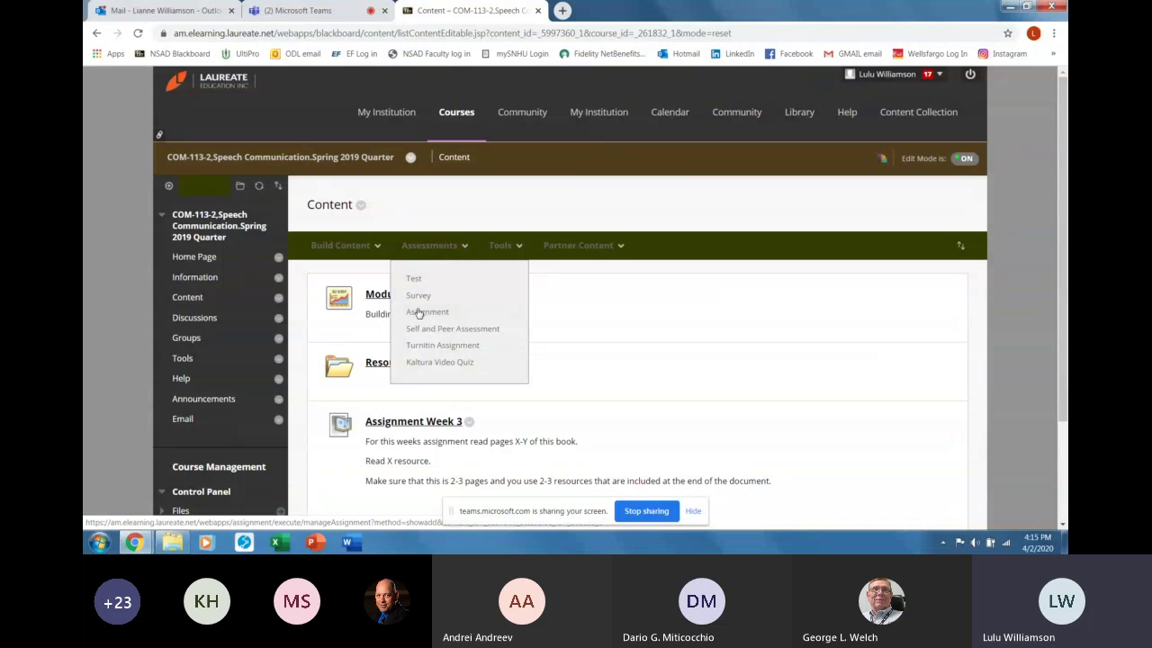
pyautogui.click(506, 245)
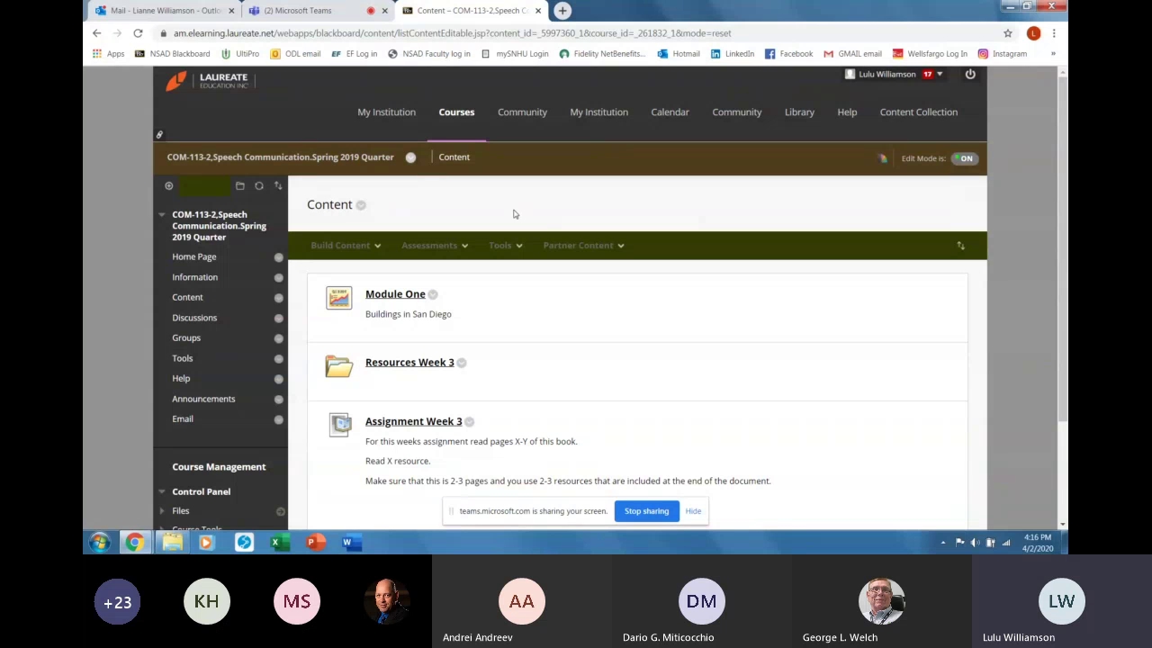
pyautogui.scroll(-3, 513, 213)
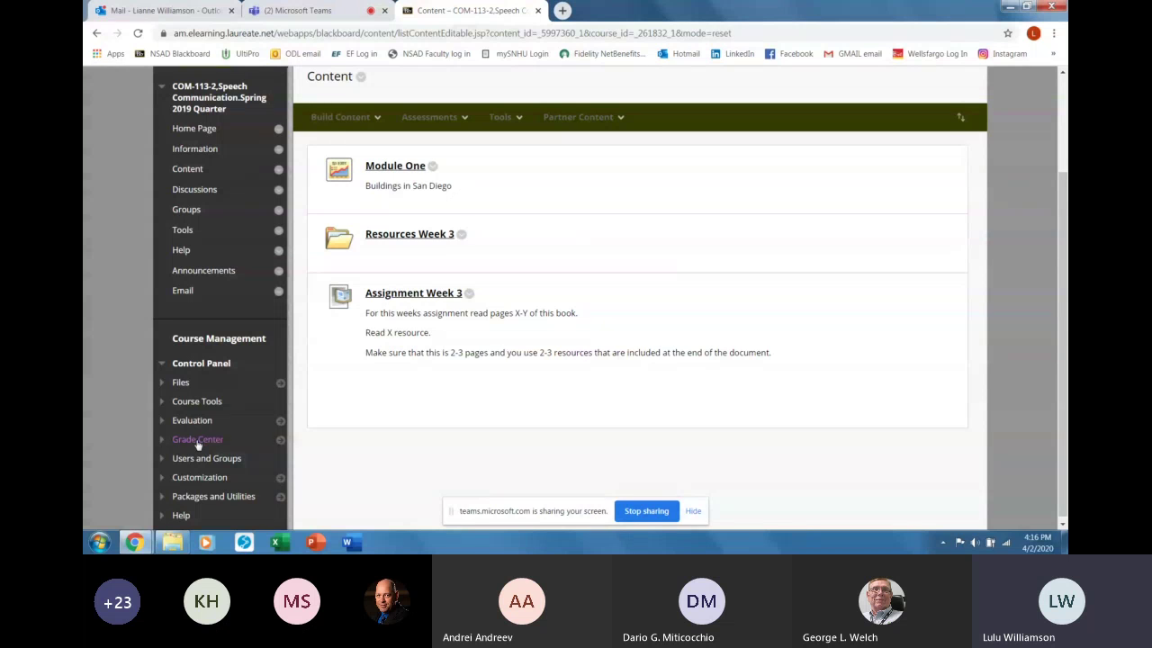
# Step: Expand Grade Center in the Control Panel, view Needs Grading, then go to Full Grade Center
pyautogui.scroll(-1, 214, 387)
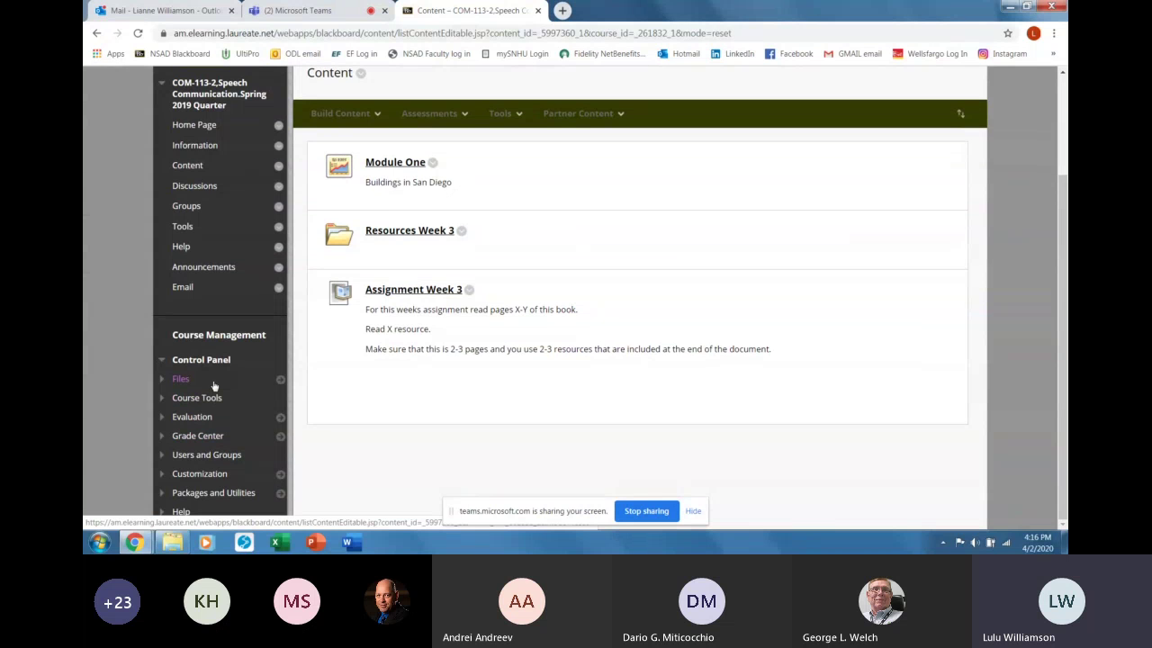
pyautogui.click(189, 436)
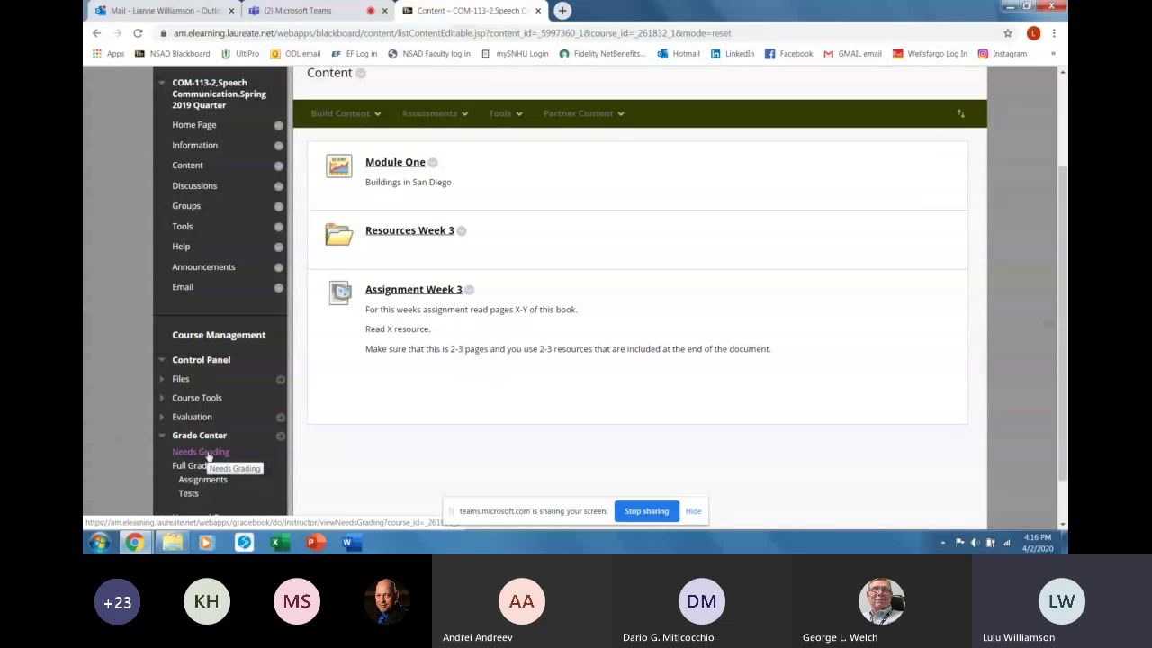
pyautogui.click(203, 454)
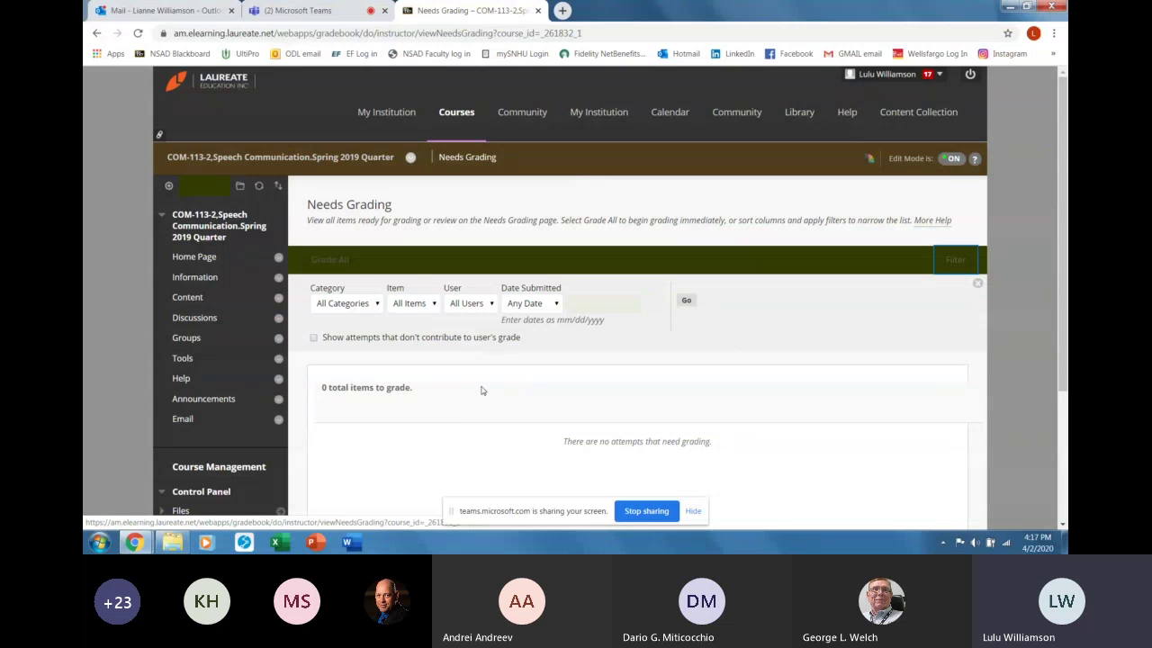
pyautogui.scroll(-3, 481, 389)
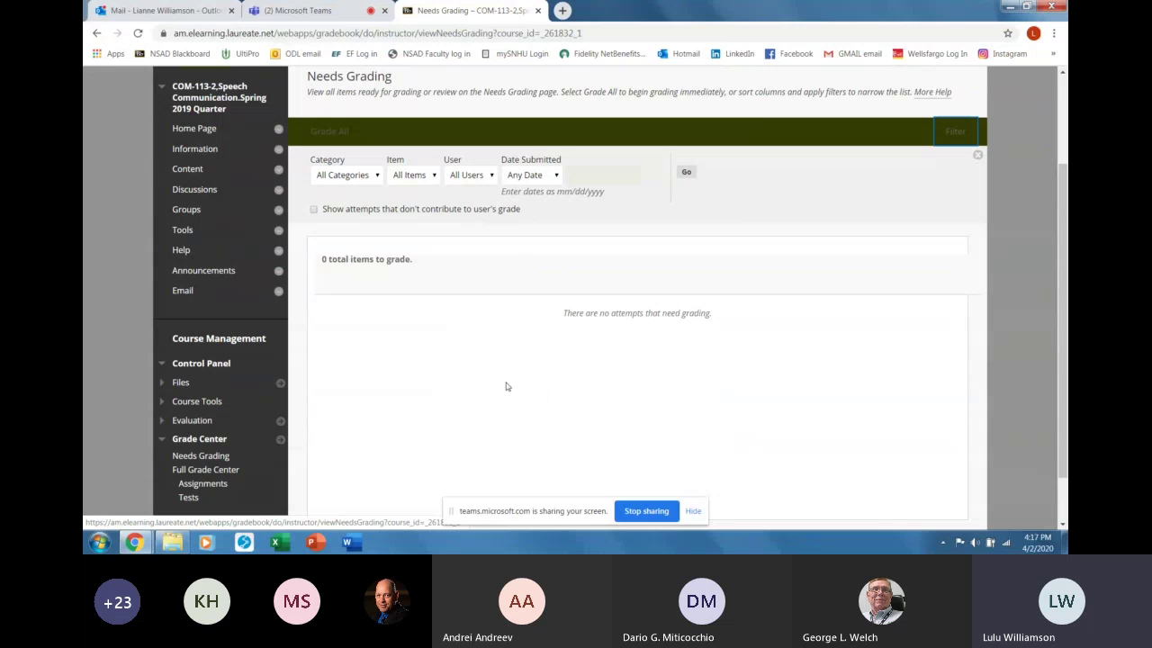
pyautogui.click(207, 468)
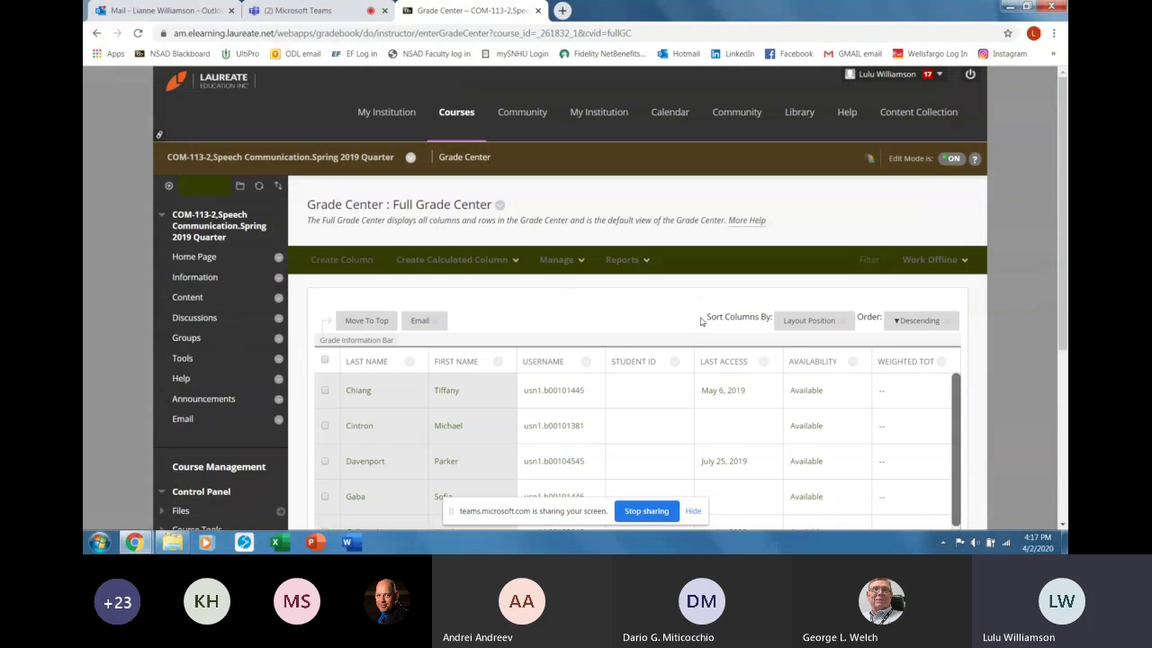
# Step: View Grade Details for the first student's Assignment 2 Journal grade
pyautogui.scroll(-2, 700, 321)
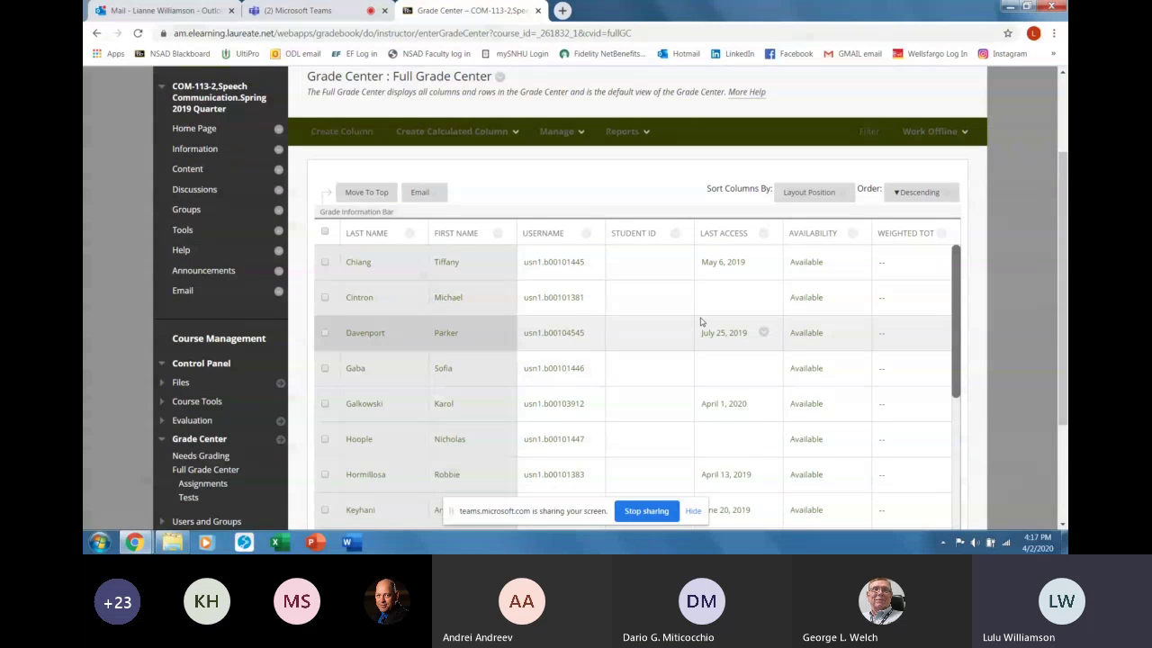
pyautogui.scroll(-1, 701, 321)
pyautogui.scroll(1, 701, 321)
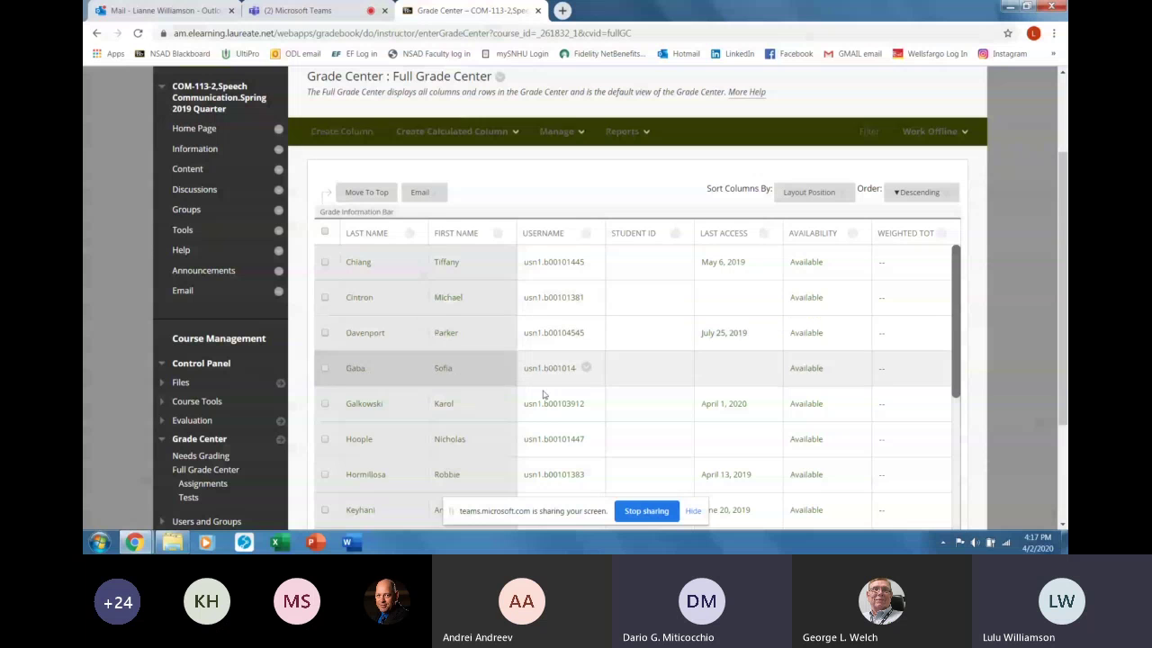
pyautogui.scroll(-3, 542, 394)
pyautogui.hscroll(4, 710, 396)
pyautogui.scroll(2, 710, 396)
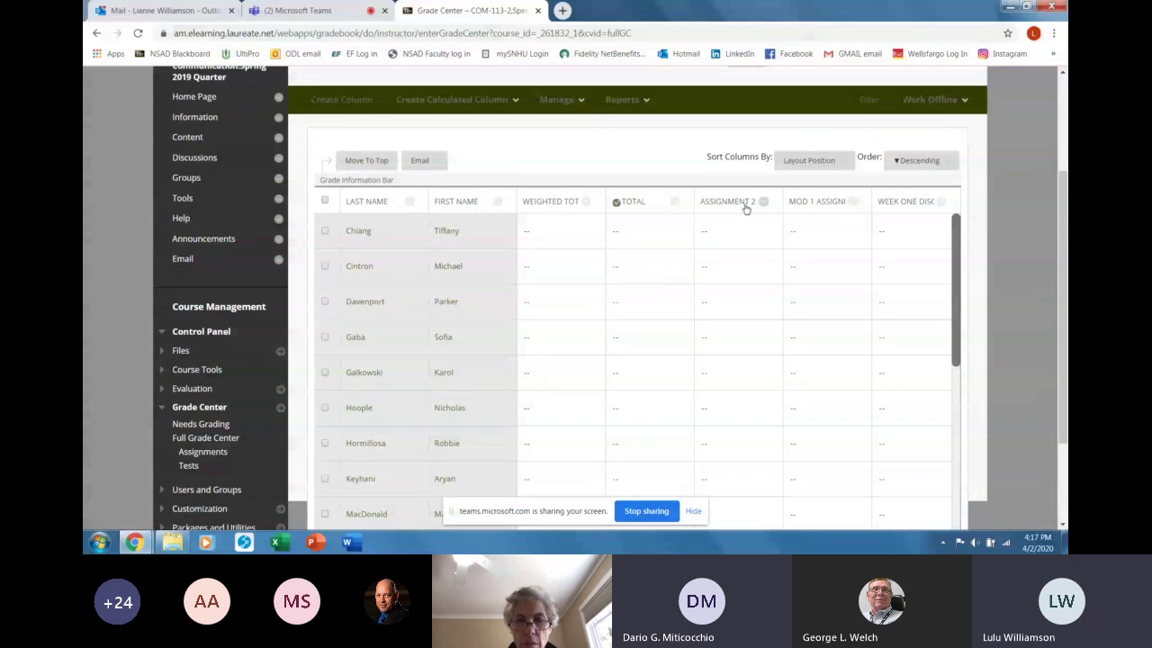
pyautogui.moveTo(733, 205)
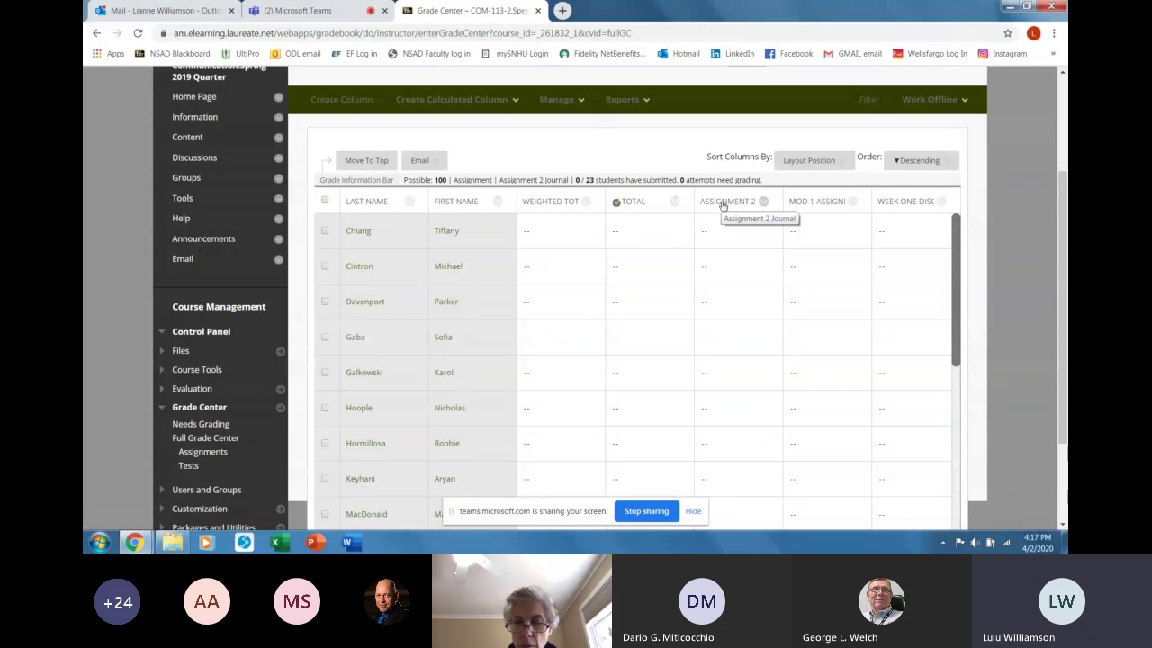
pyautogui.click(764, 231)
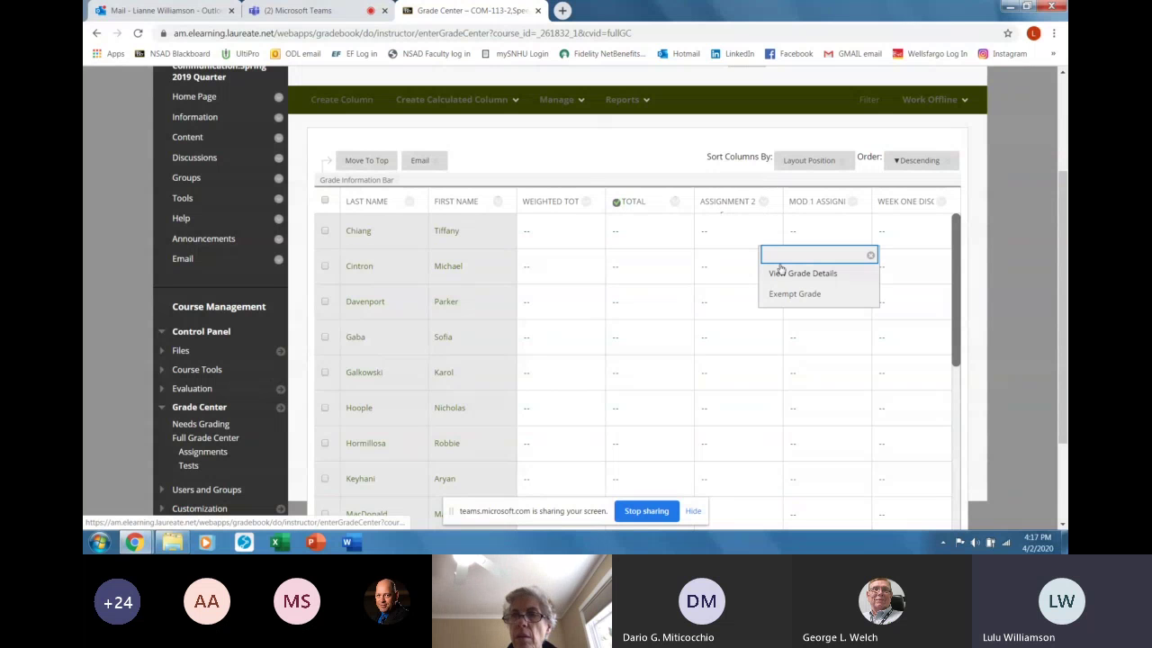
pyautogui.click(781, 273)
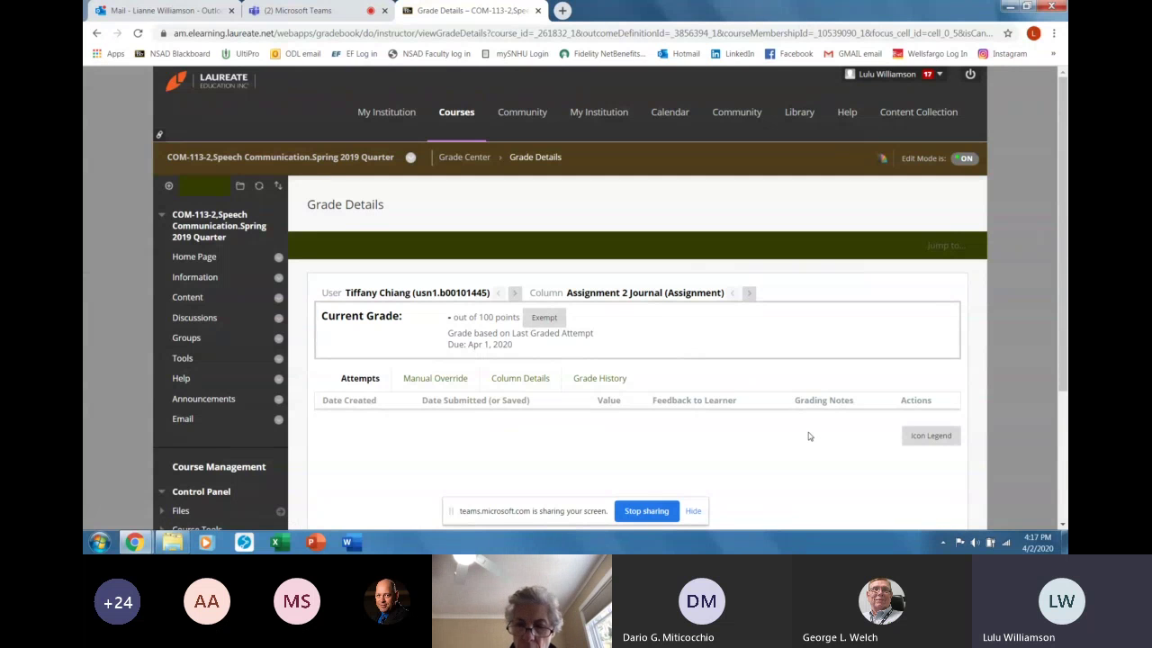
pyautogui.scroll(-3, 801, 424)
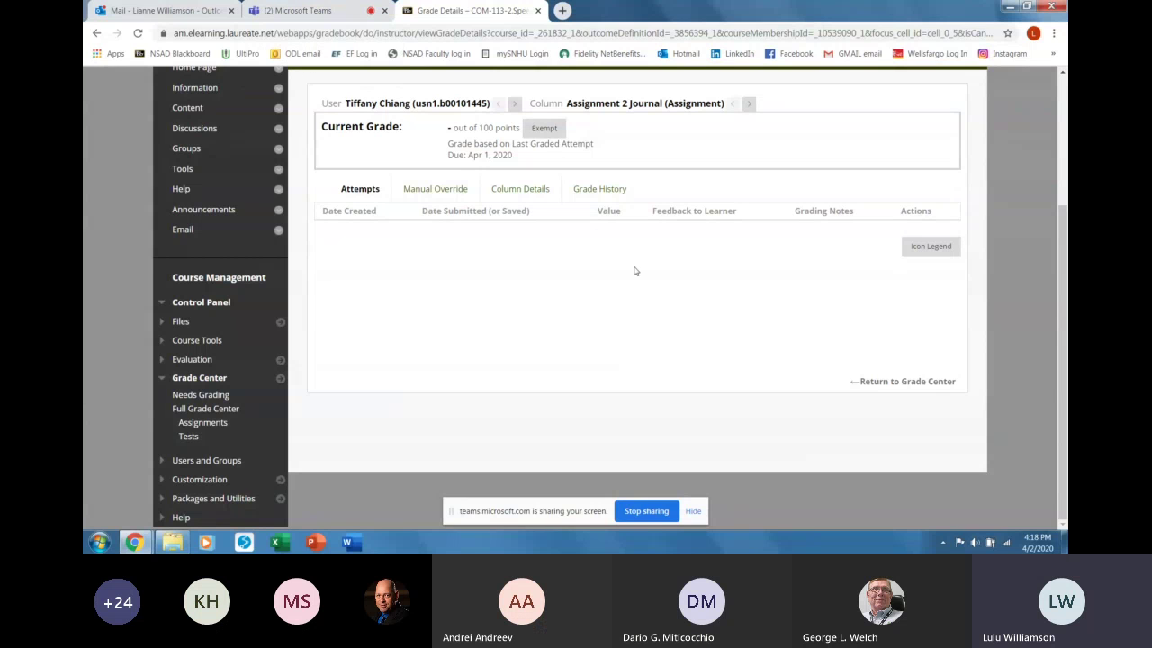
pyautogui.scroll(1, 633, 271)
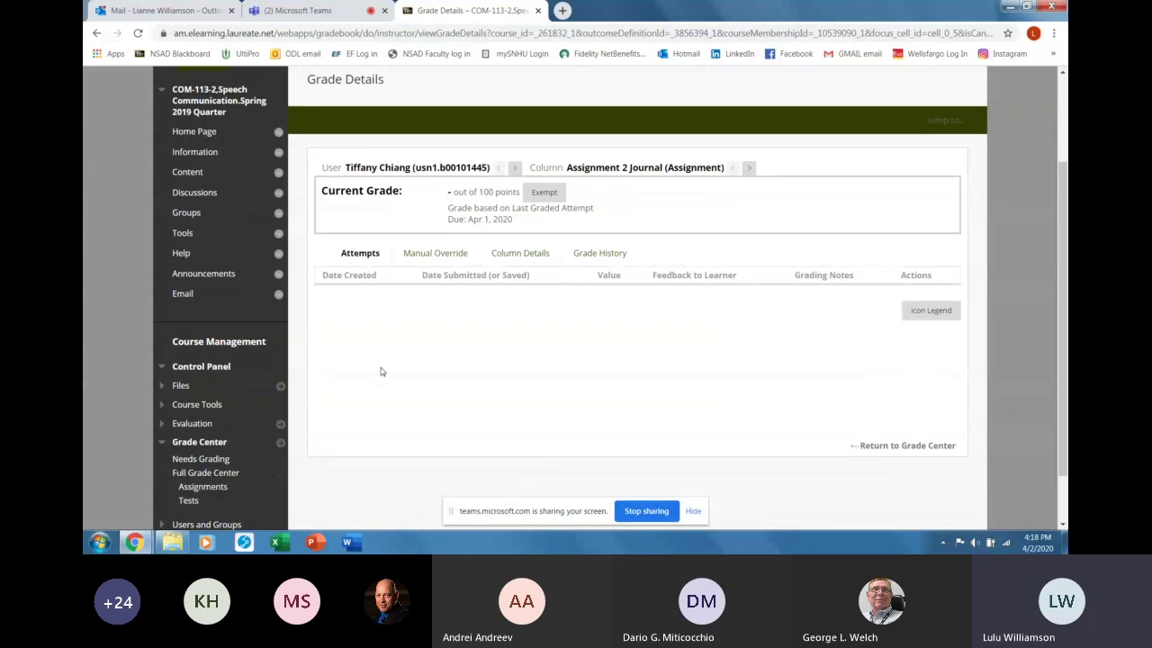
pyautogui.scroll(-1, 485, 354)
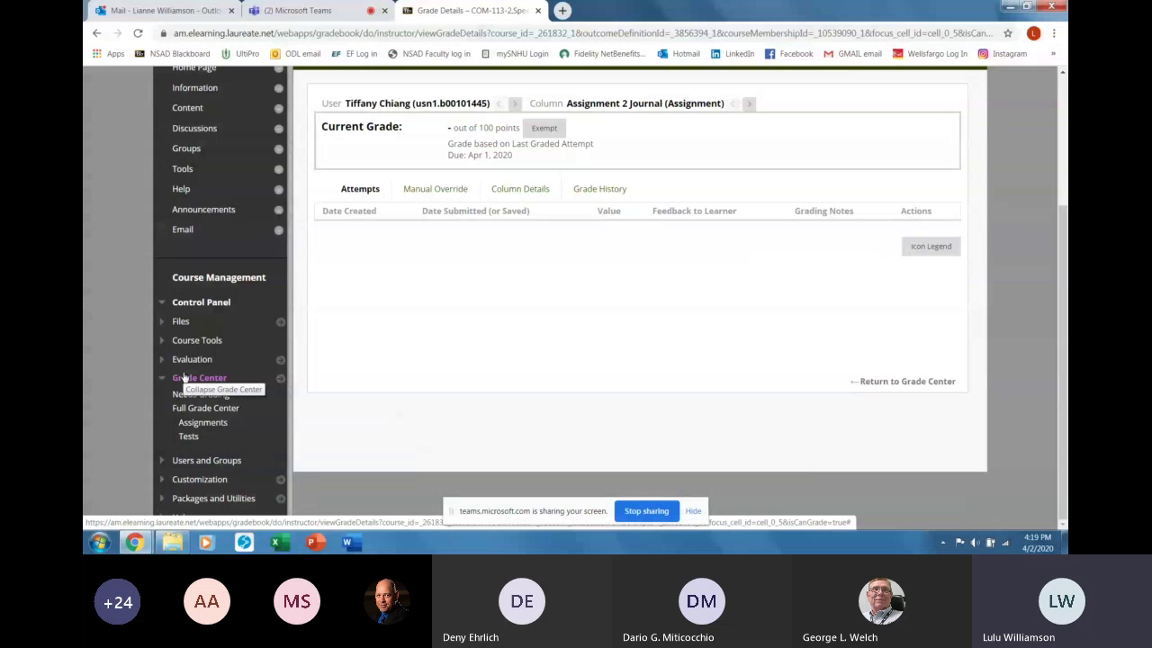
pyautogui.scroll(2, 443, 345)
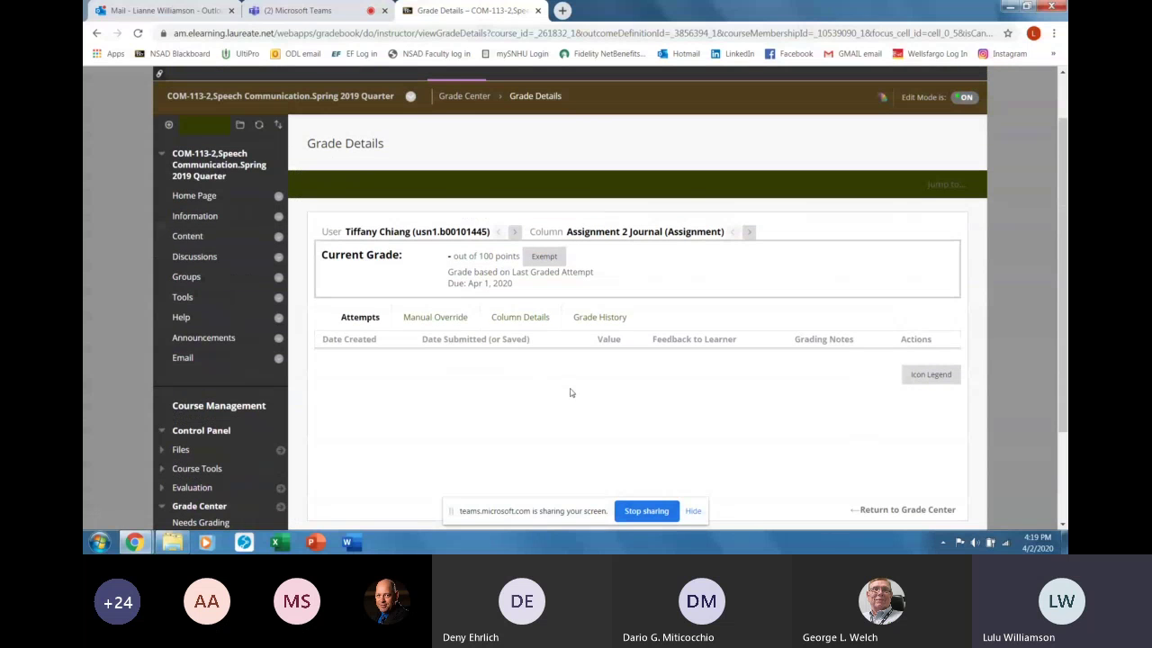
pyautogui.click(193, 257)
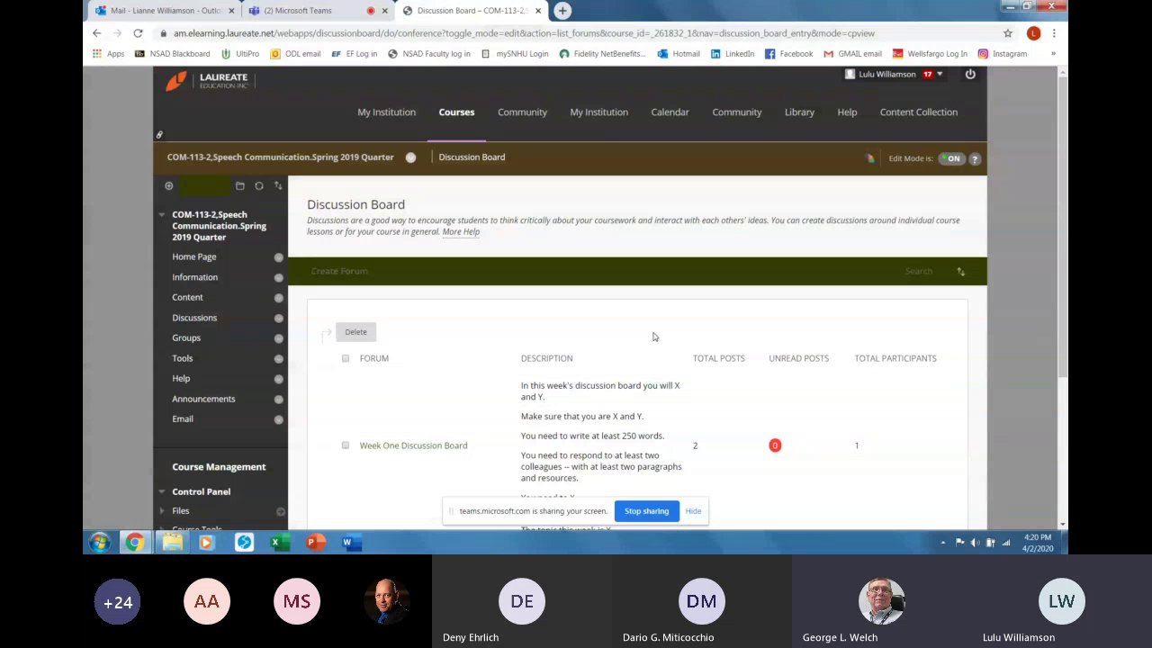
# Step: Go from the Discussion Board to the Grade Center's Needs Grading page
pyautogui.scroll(-1, 655, 336)
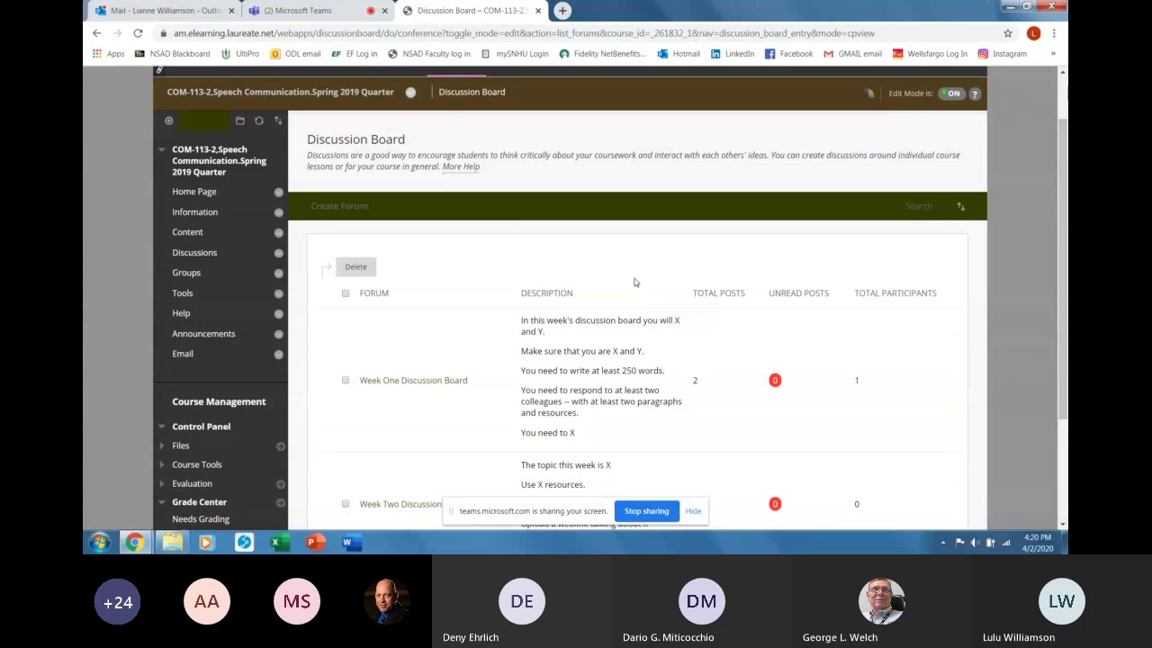
pyautogui.scroll(-2, 633, 282)
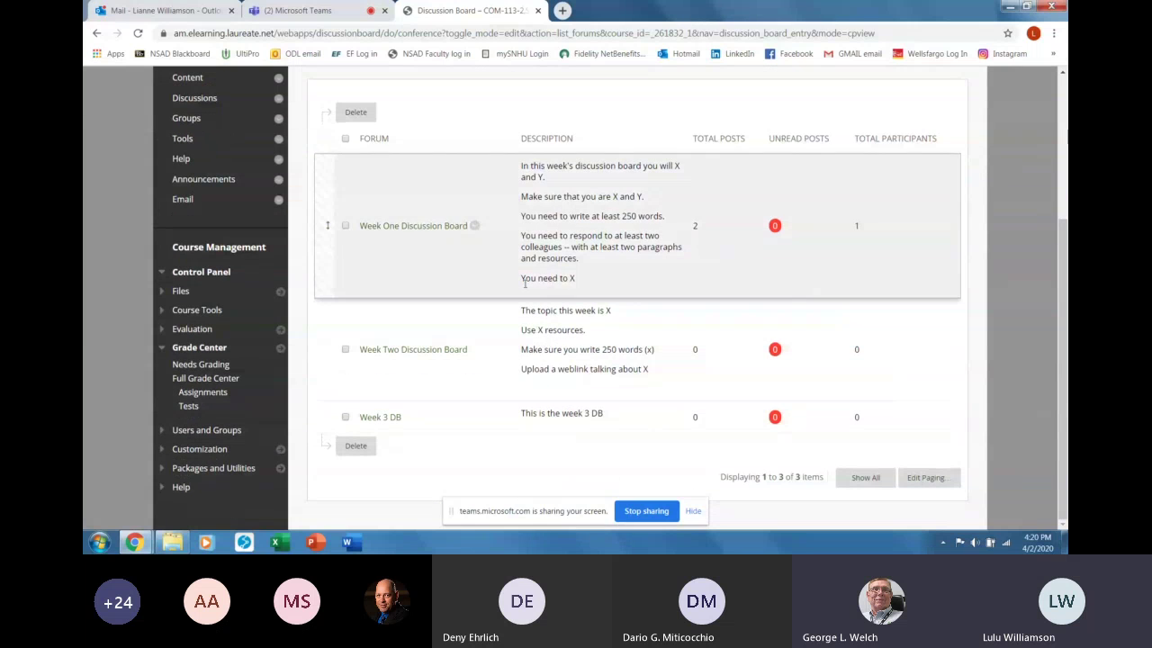
pyautogui.click(207, 364)
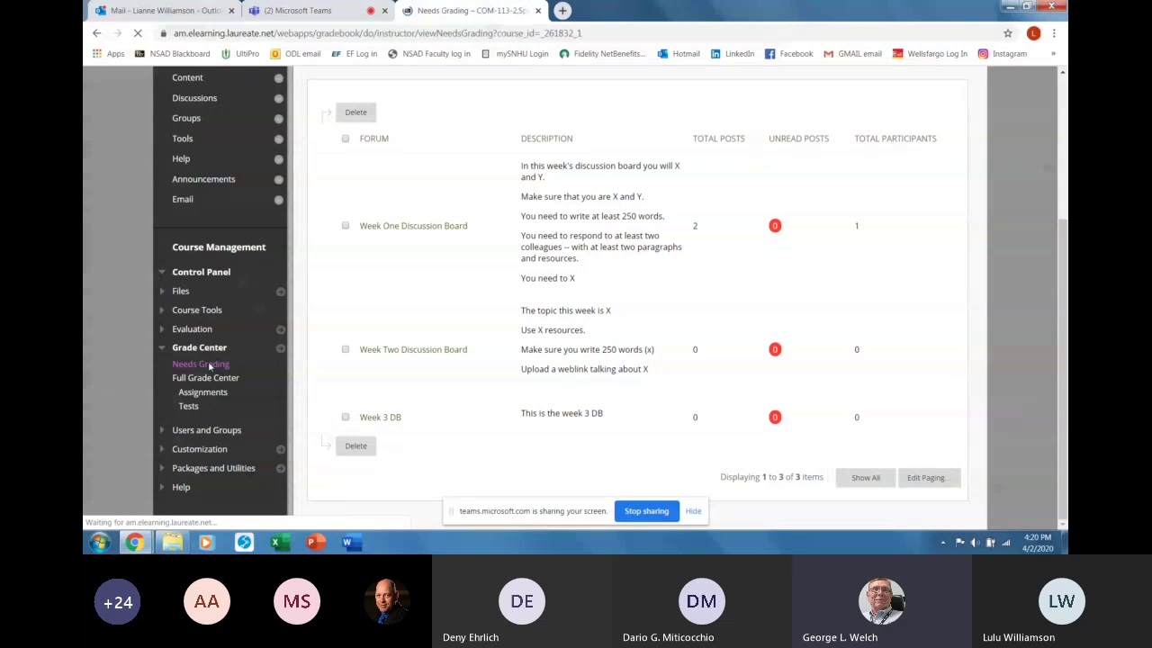
# Step: Open Grade Center > Full Grade Center from the Control Panel
pyautogui.scroll(-3, 380, 381)
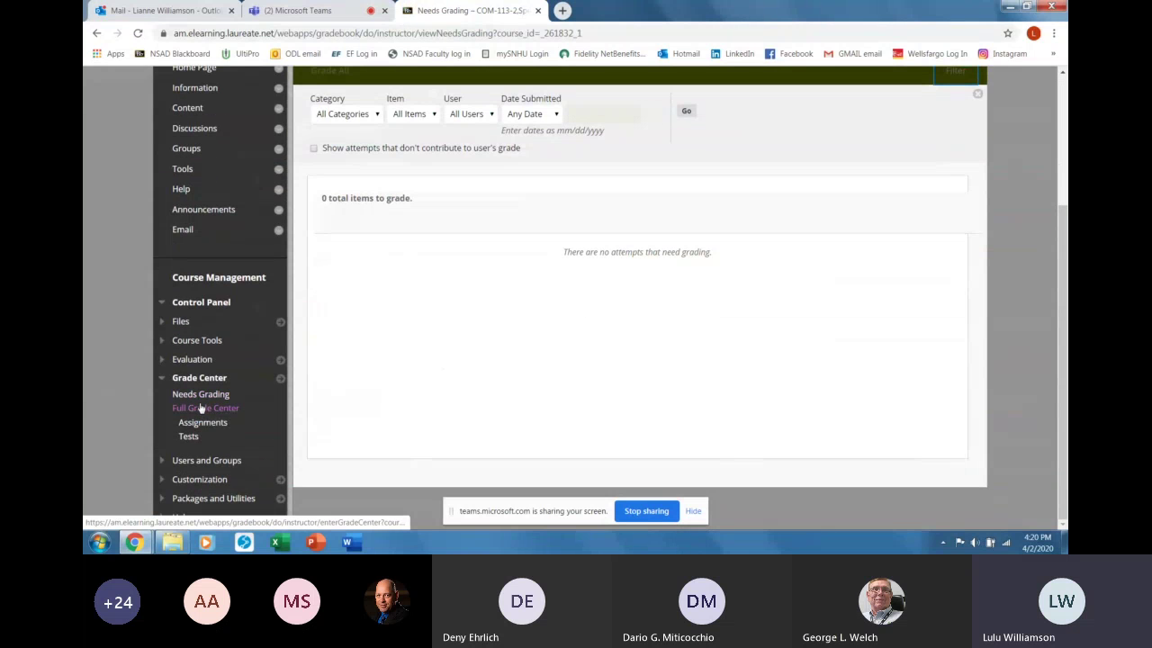
pyautogui.click(205, 410)
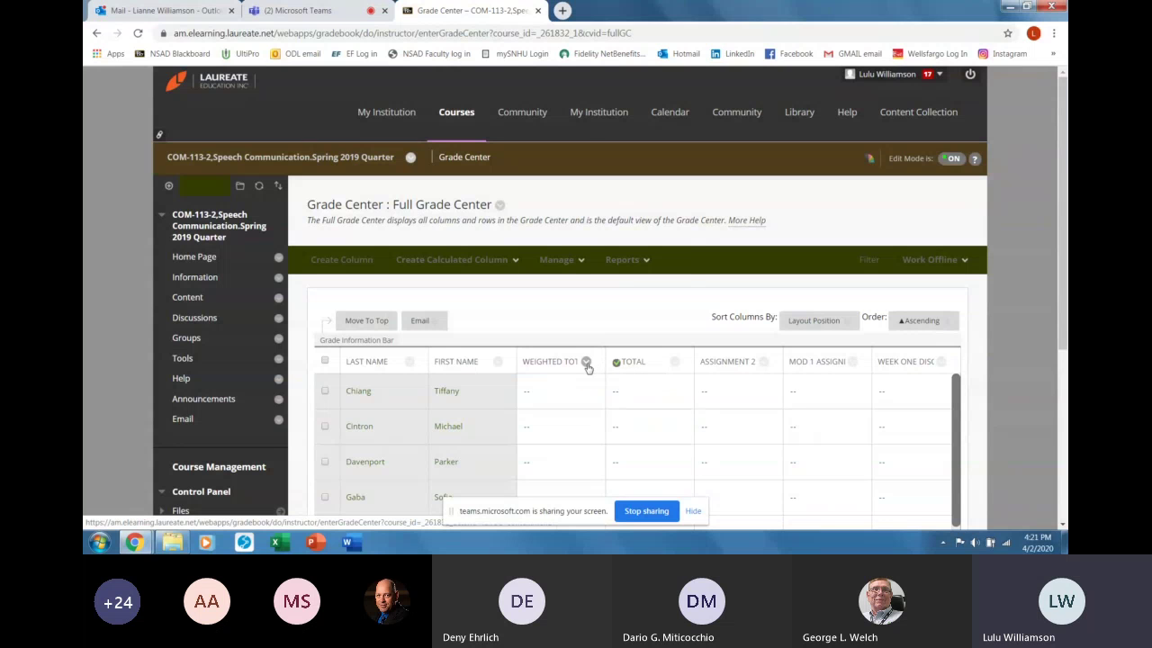
# Step: Delete the Weighted Total column and confirm the permanent deletion
pyautogui.click(585, 362)
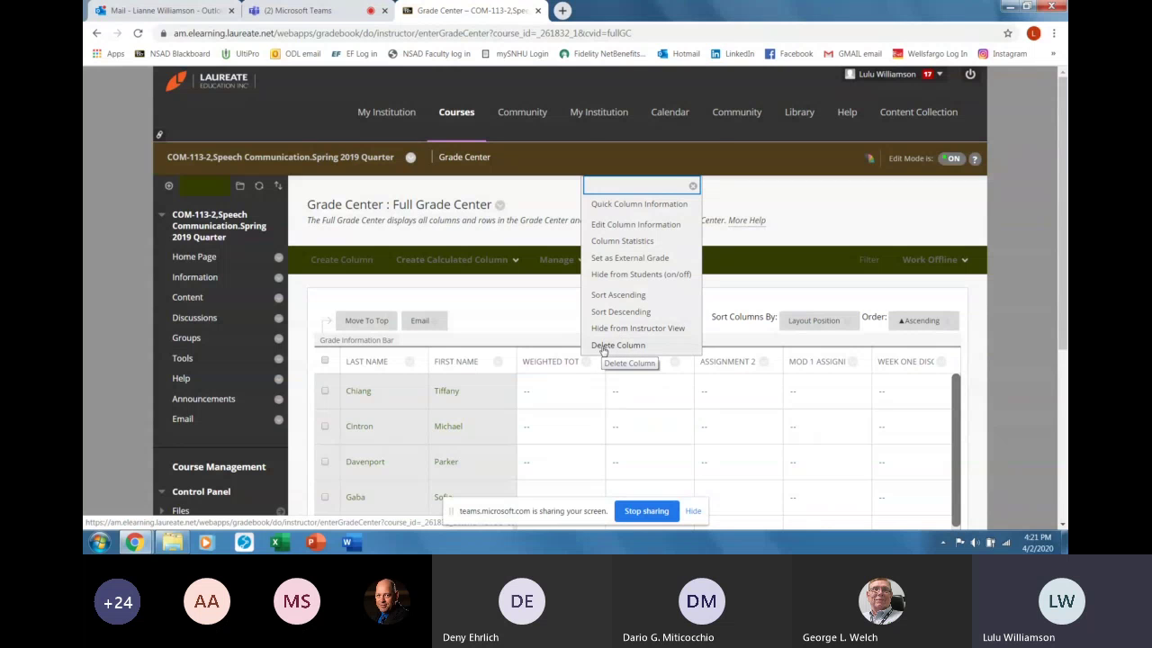
pyautogui.click(603, 347)
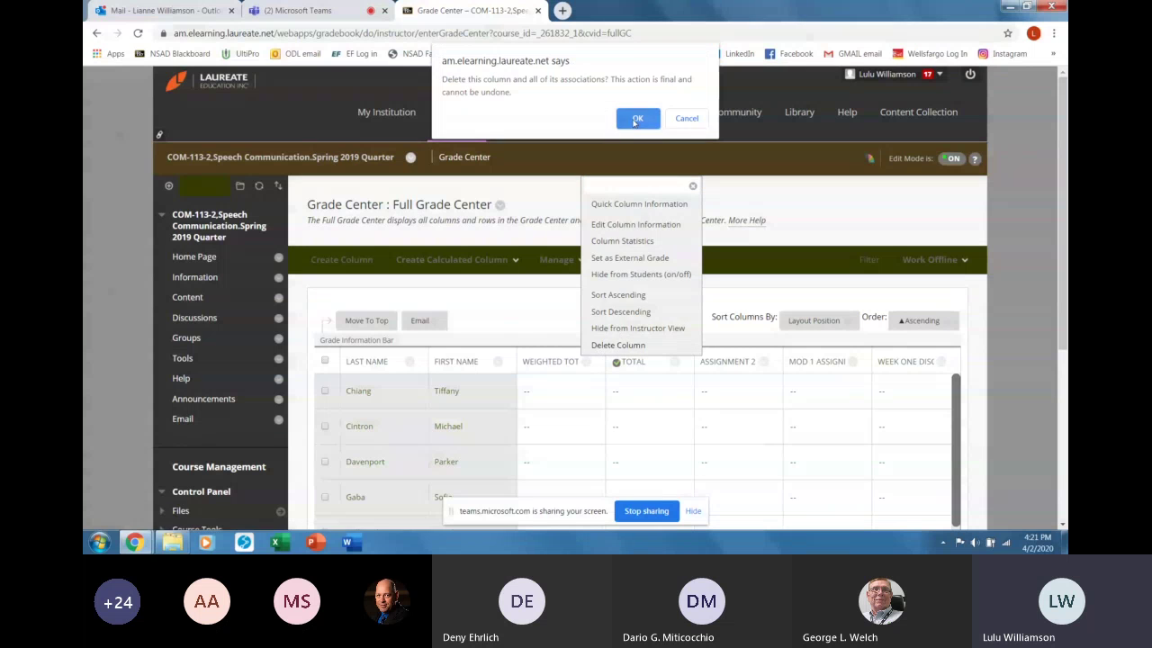
pyautogui.click(635, 118)
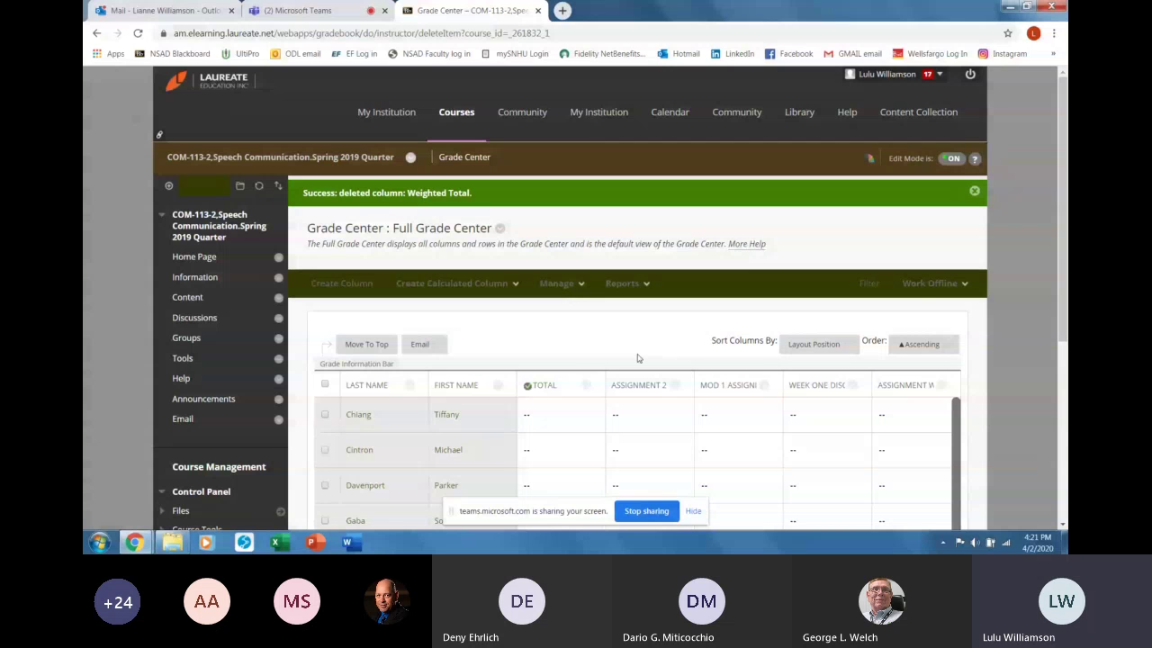
pyautogui.click(674, 385)
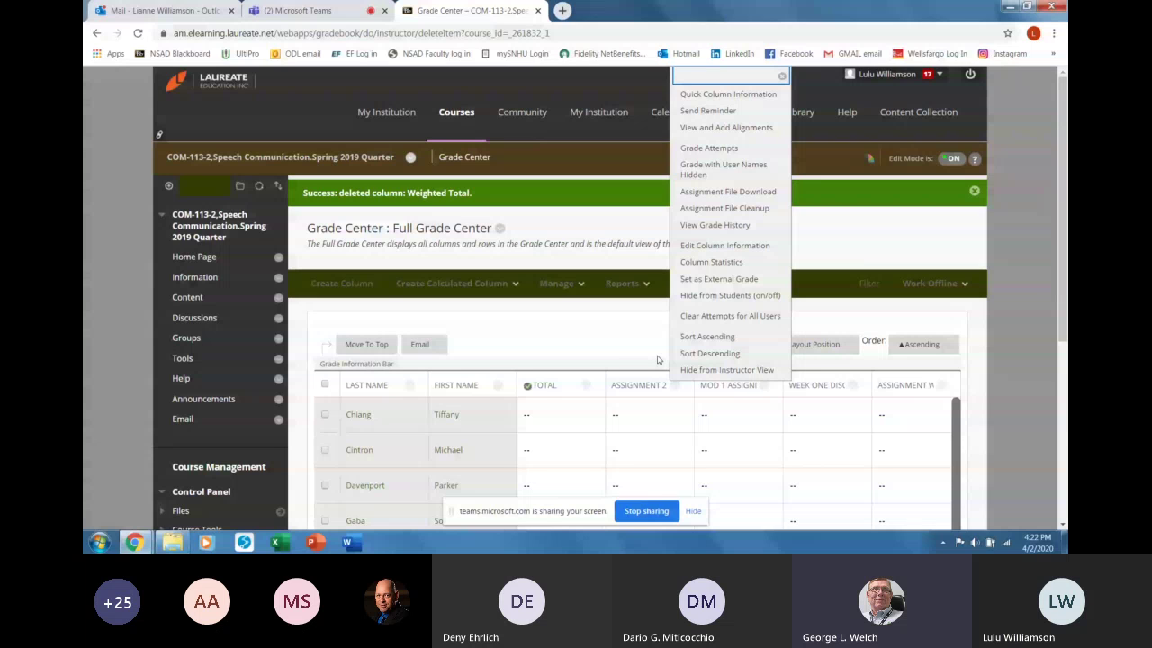
pyautogui.click(581, 285)
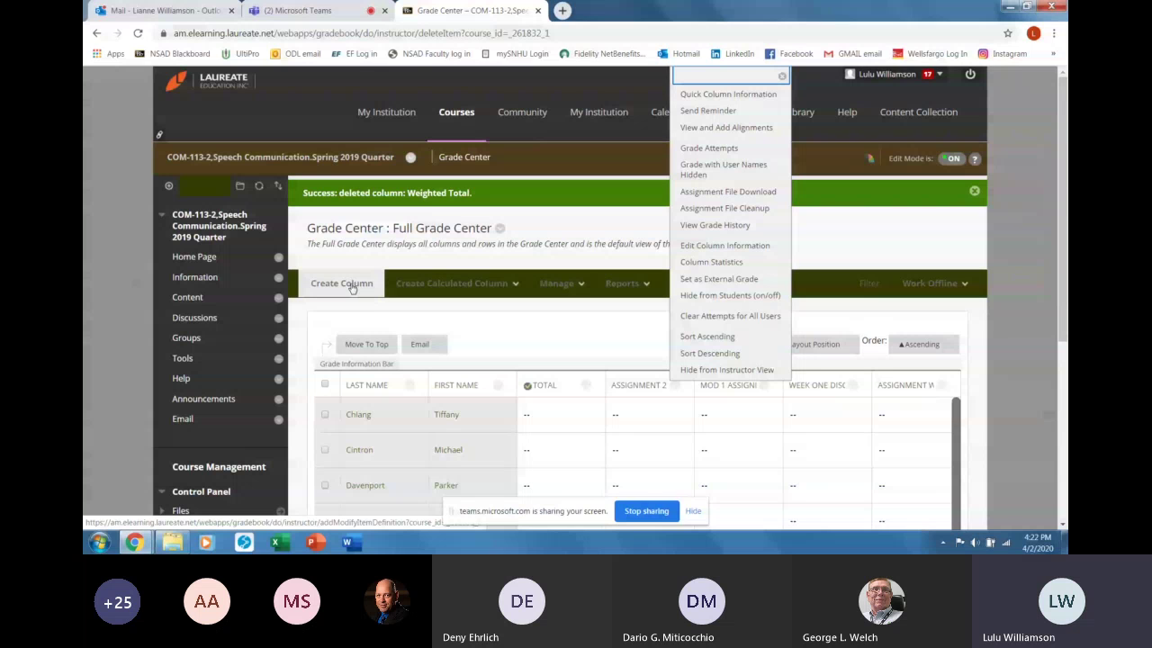
# Step: Create a new grade column named 'Attendance Week 1'
pyautogui.click(352, 286)
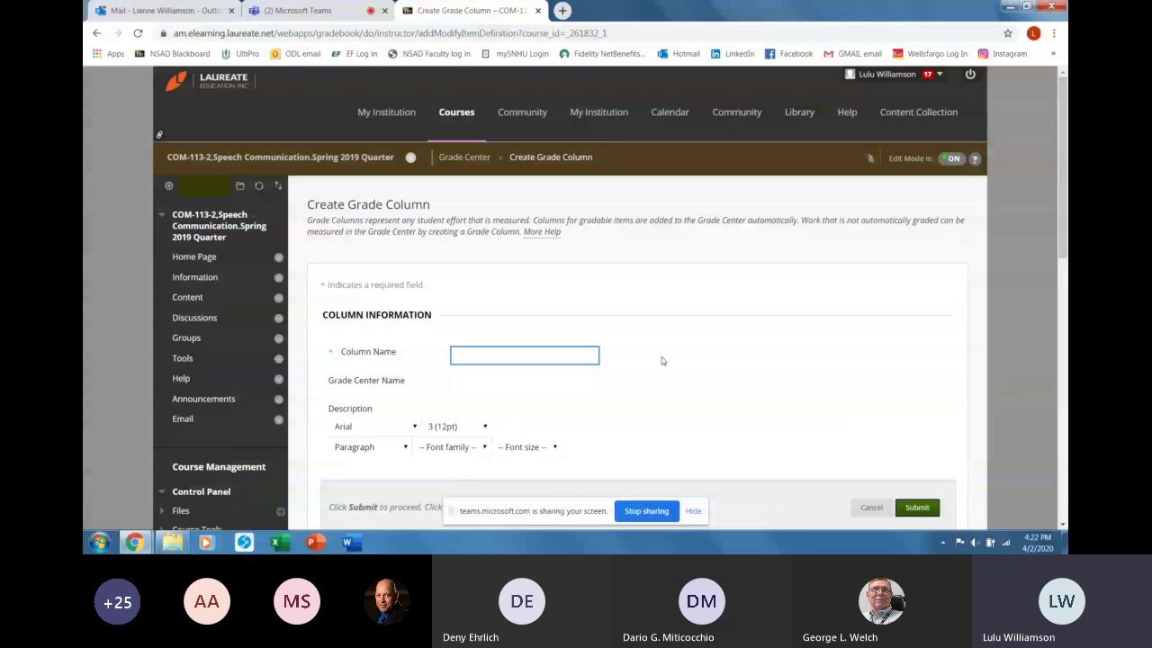
pyautogui.write('Attendanc')
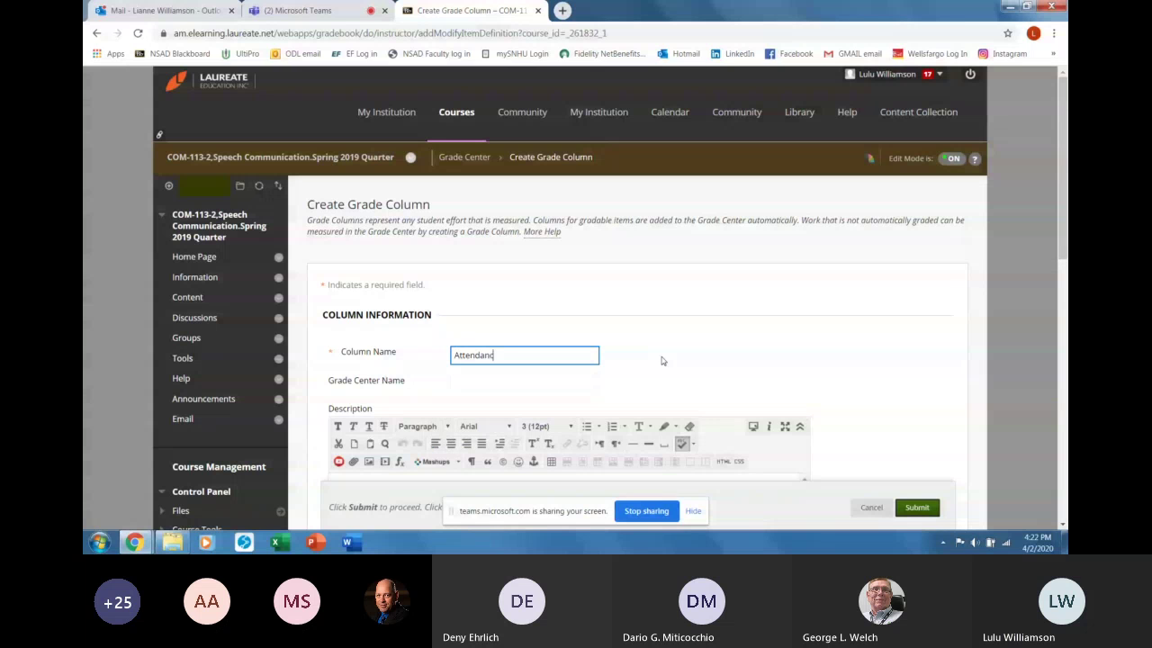
pyautogui.write('e Week')
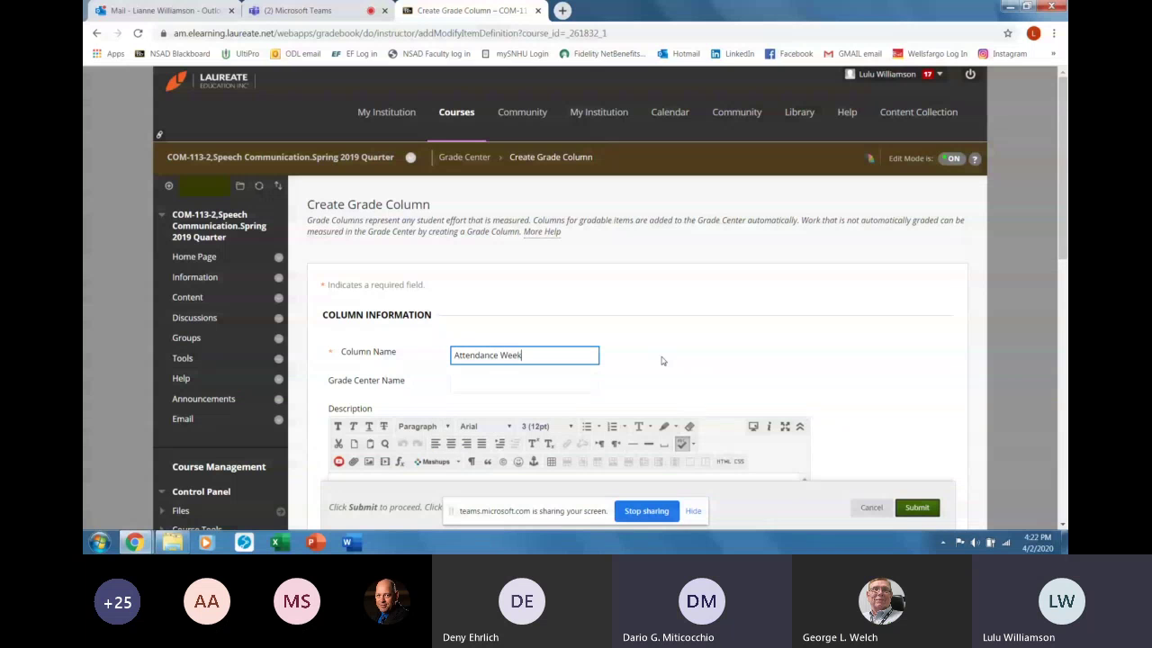
pyautogui.write(' 1')
pyautogui.scroll(-1, 632, 396)
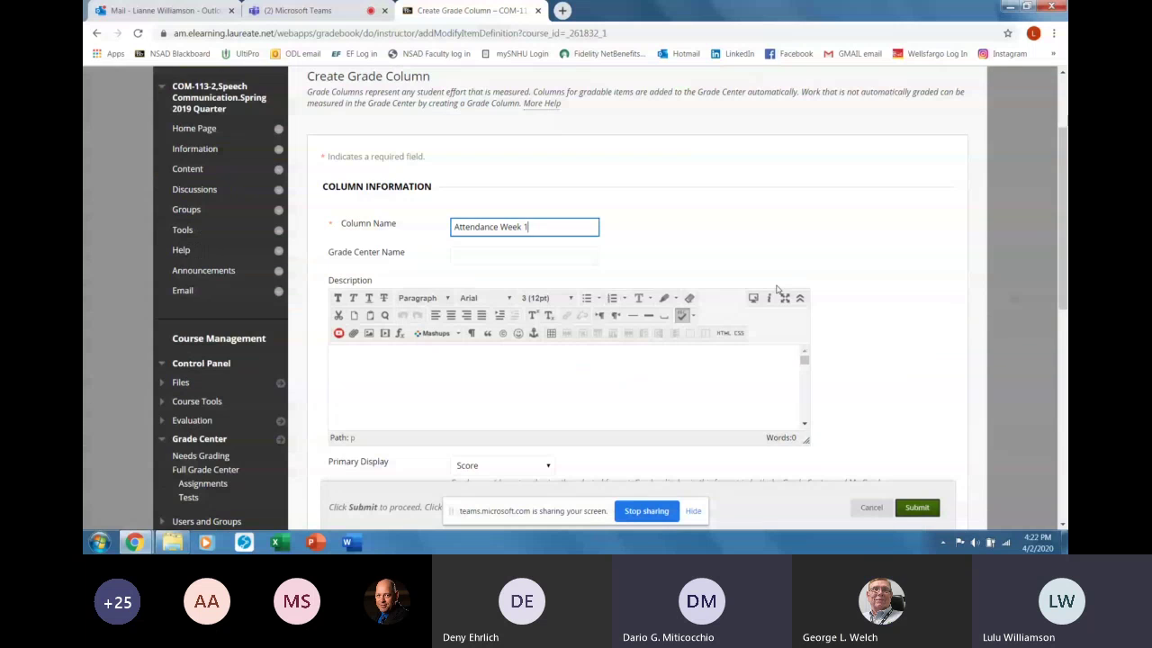
pyautogui.click(615, 396)
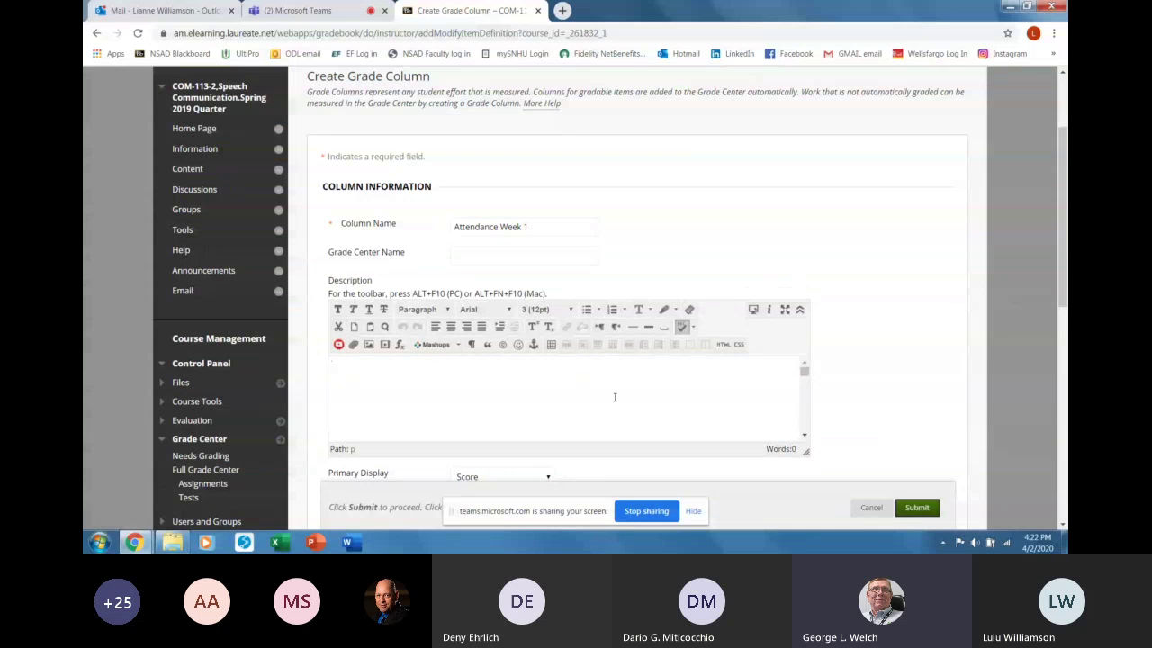
# Step: Set the column's Points Possible to 20 and submit it
pyautogui.scroll(-1, 860, 346)
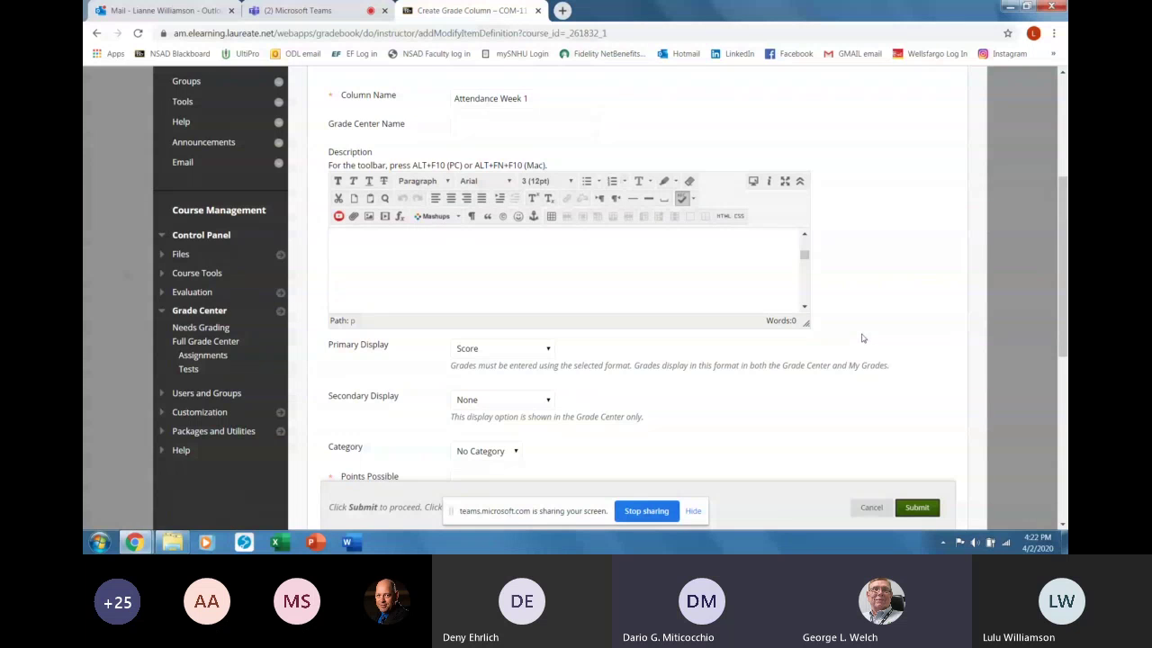
pyautogui.scroll(-1, 861, 342)
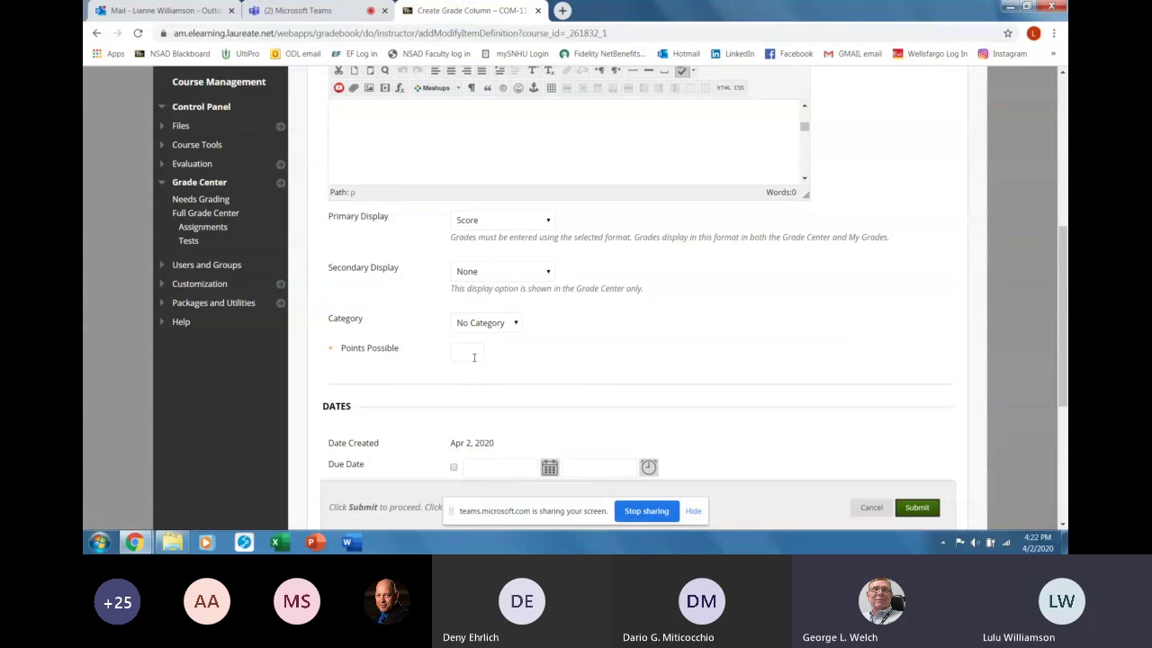
pyautogui.write('20')
pyautogui.click(738, 352)
pyautogui.scroll(-1, 738, 352)
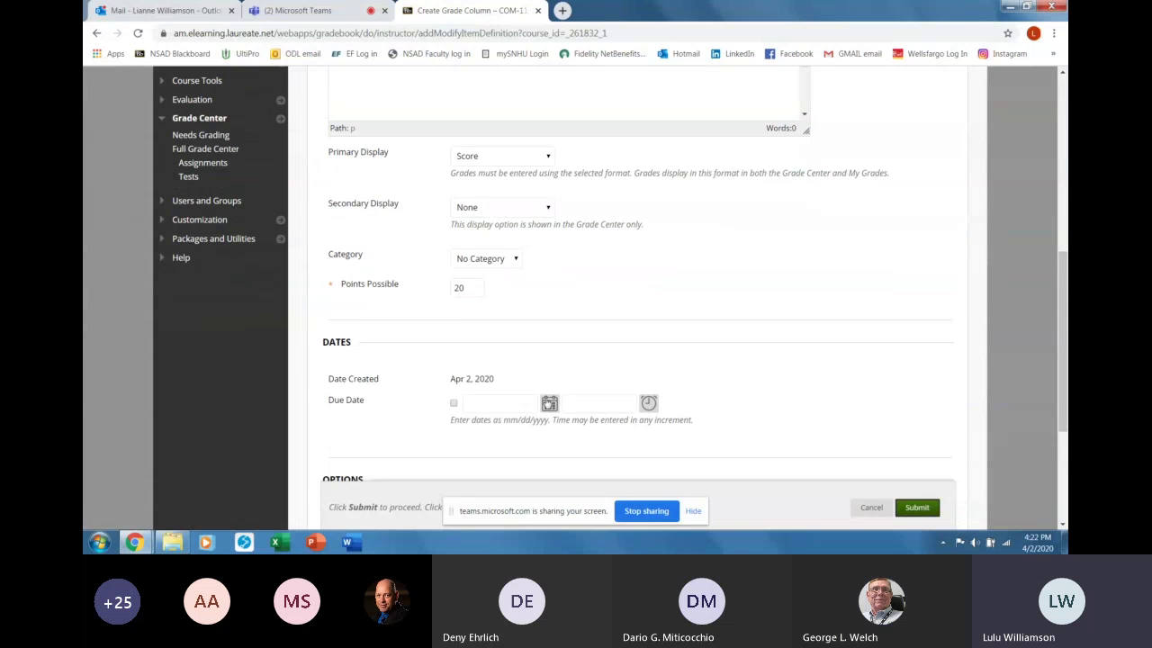
pyautogui.scroll(-2, 634, 381)
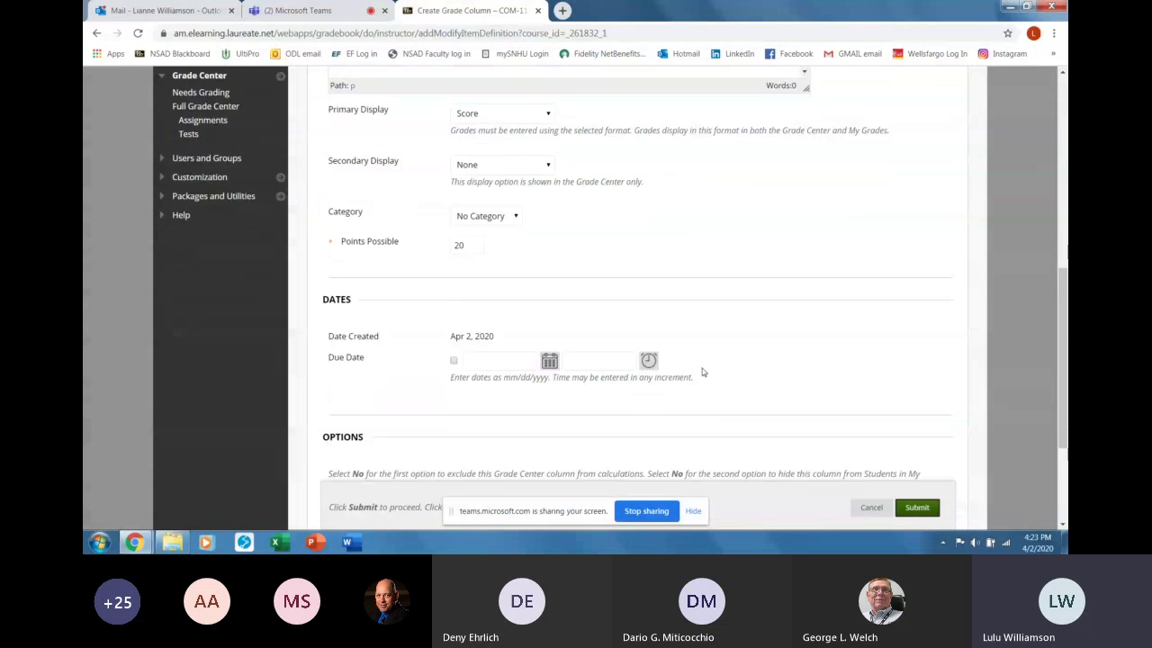
pyautogui.scroll(-1, 760, 407)
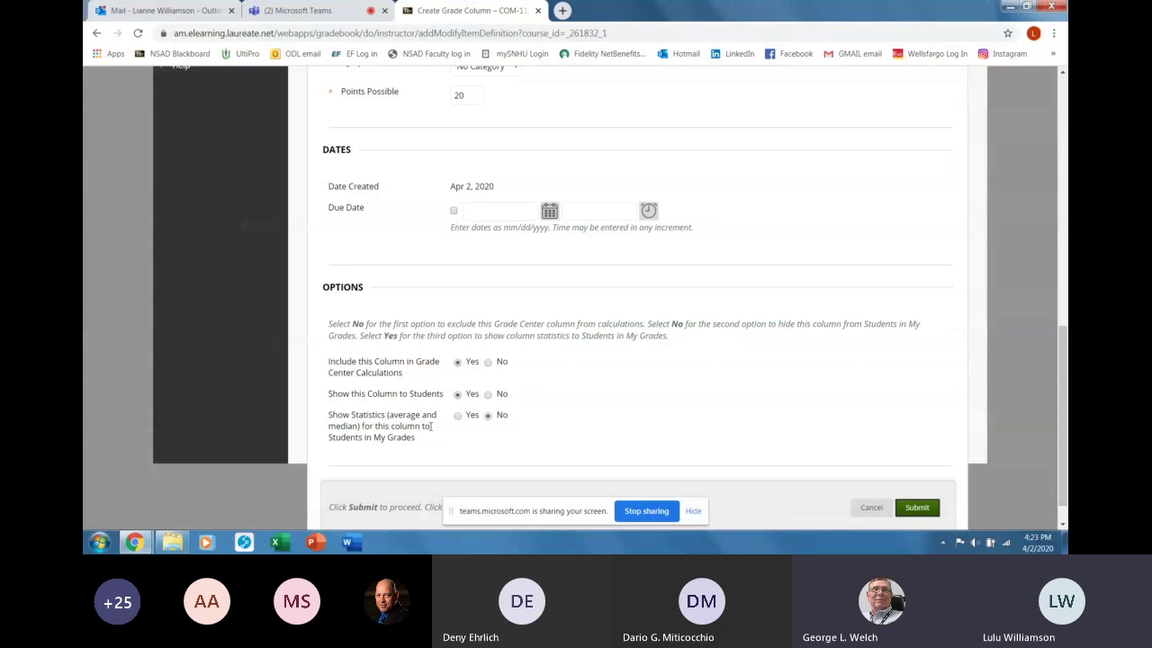
pyautogui.click(920, 510)
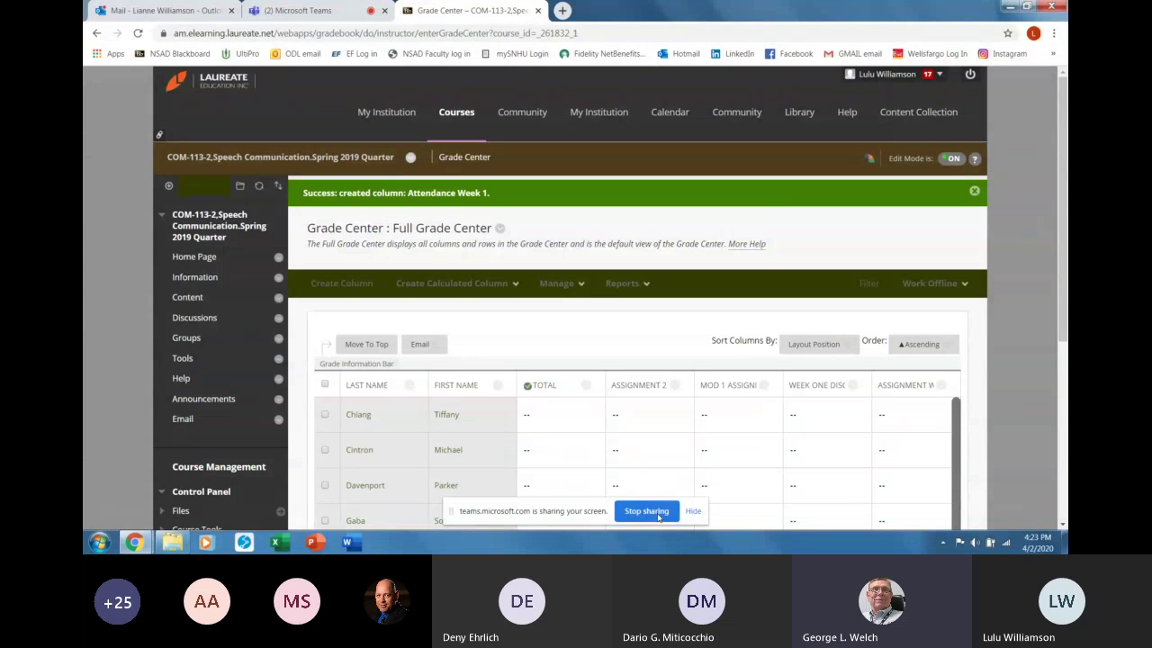
pyautogui.scroll(-4, 783, 505)
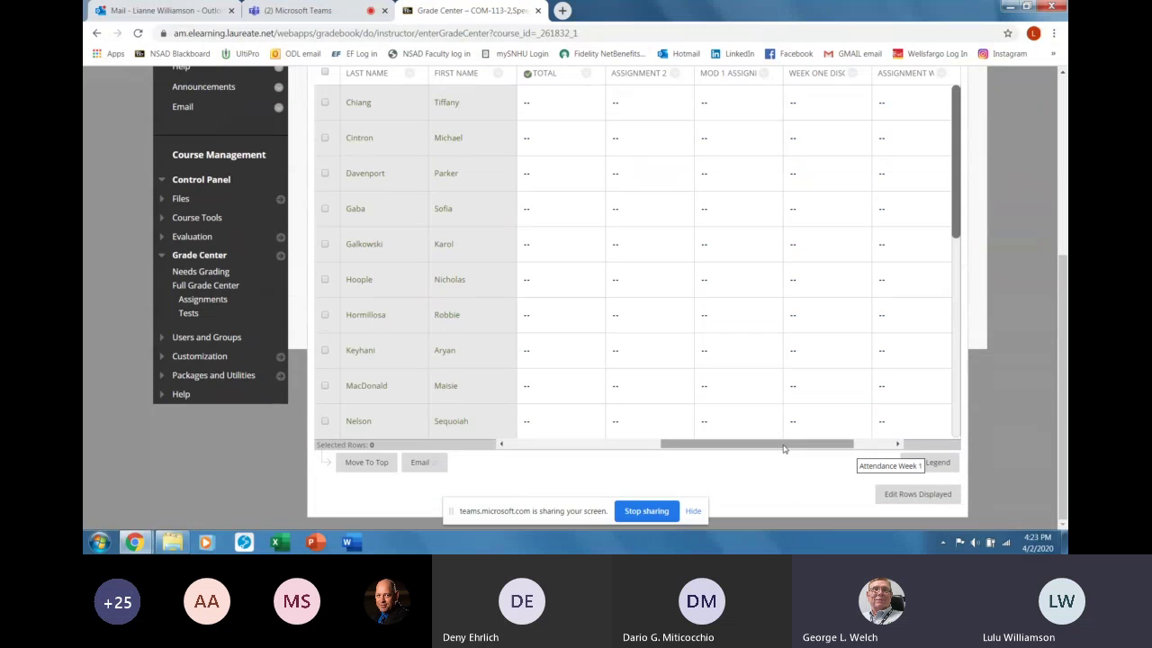
pyautogui.moveTo(775, 445); pyautogui.dragTo(815, 445)
pyautogui.scroll(2, 813, 380)
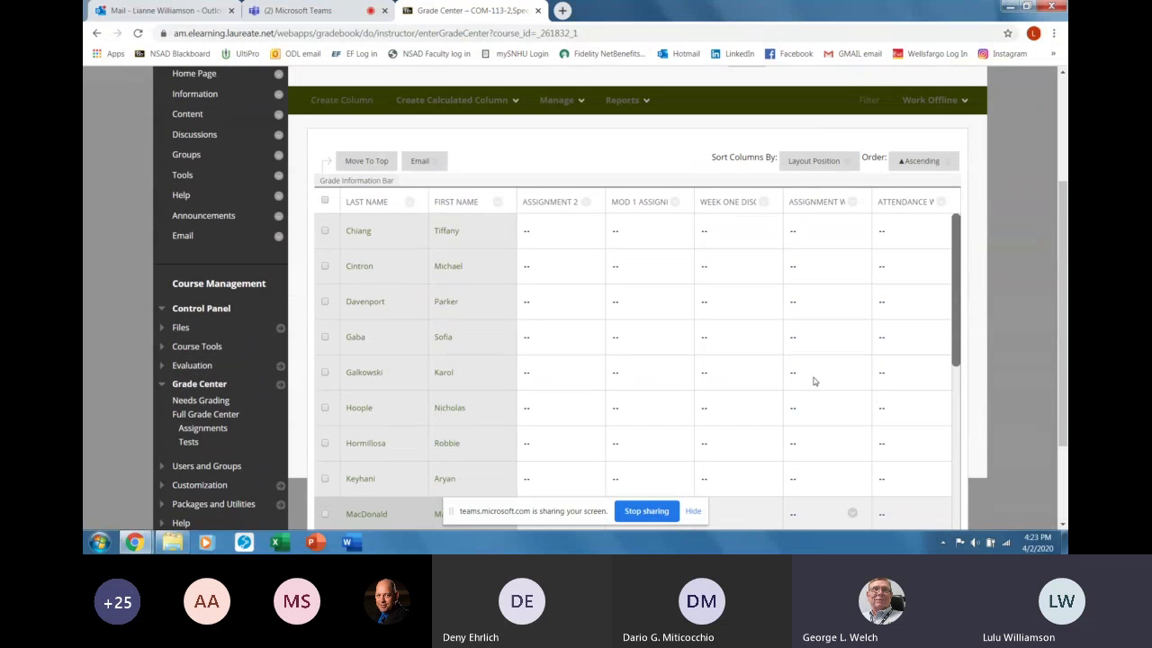